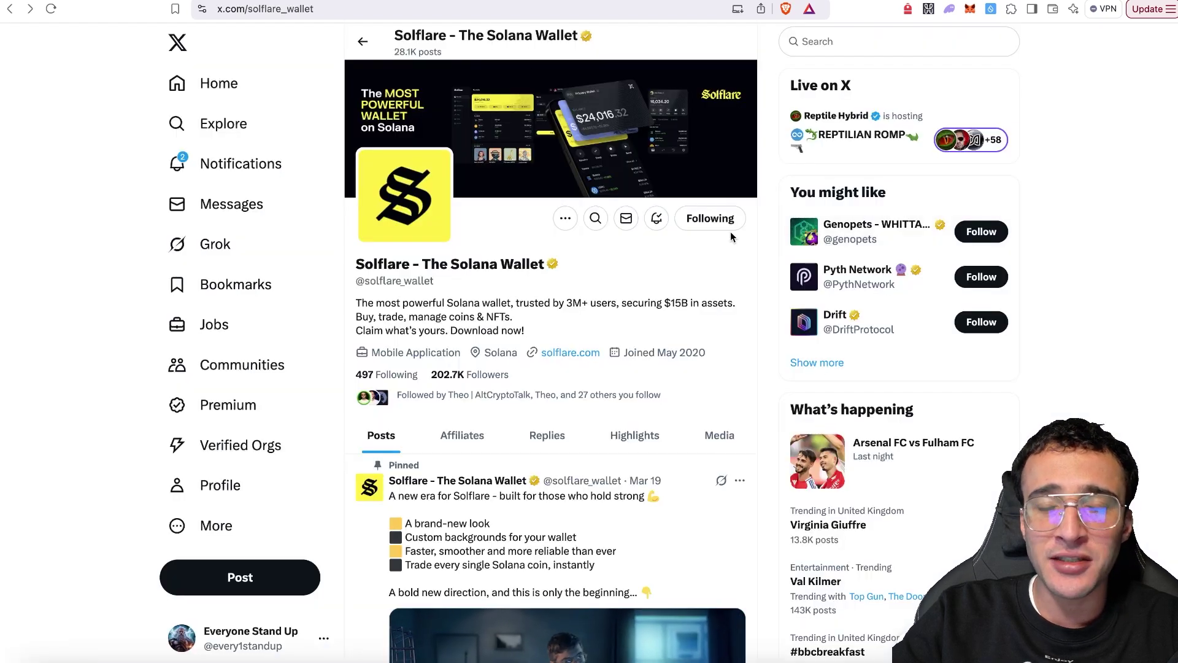
pyautogui.scroll(-2, 732, 258)
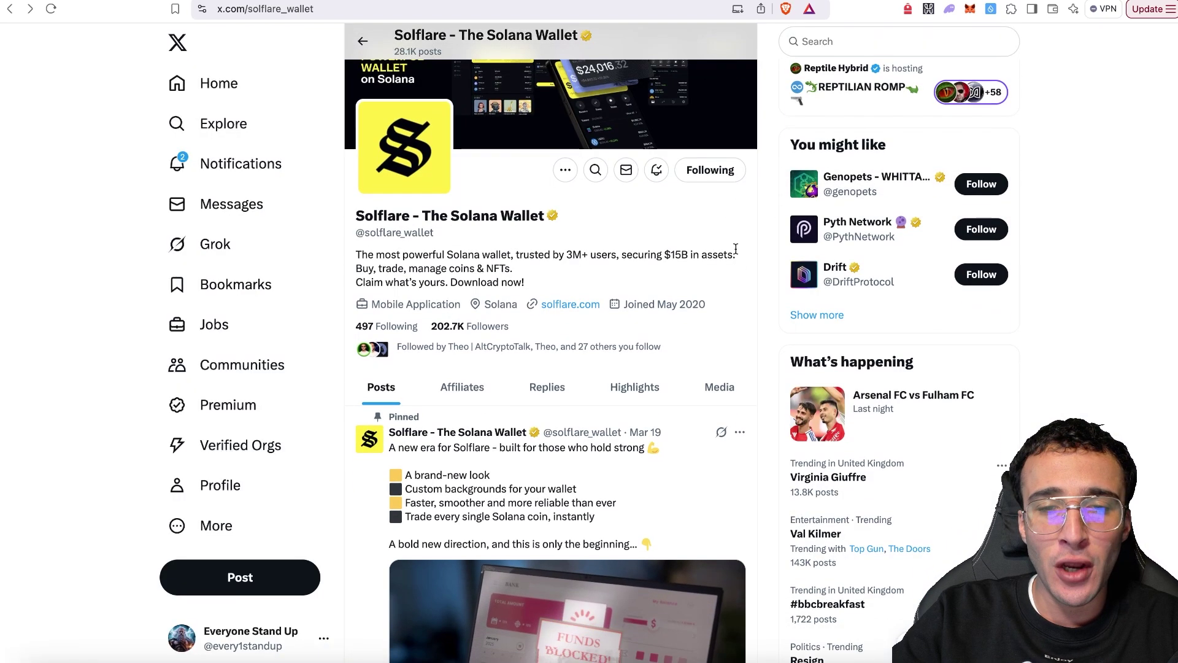
pyautogui.click(697, 384)
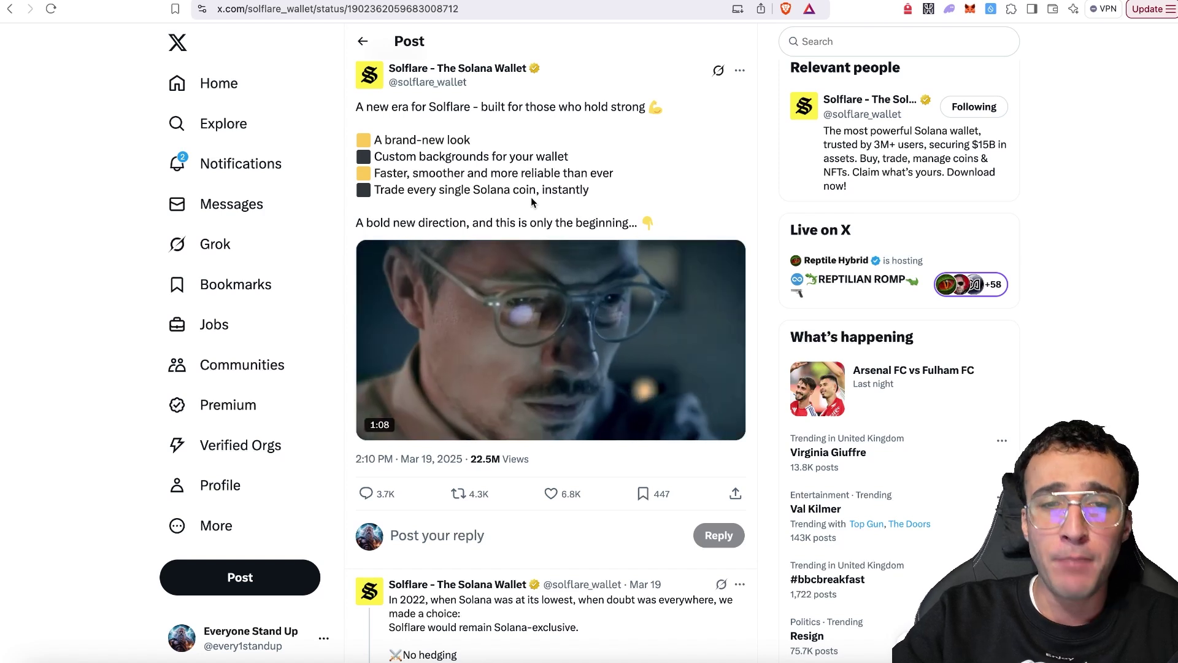
pyautogui.scroll(-6, 767, 166)
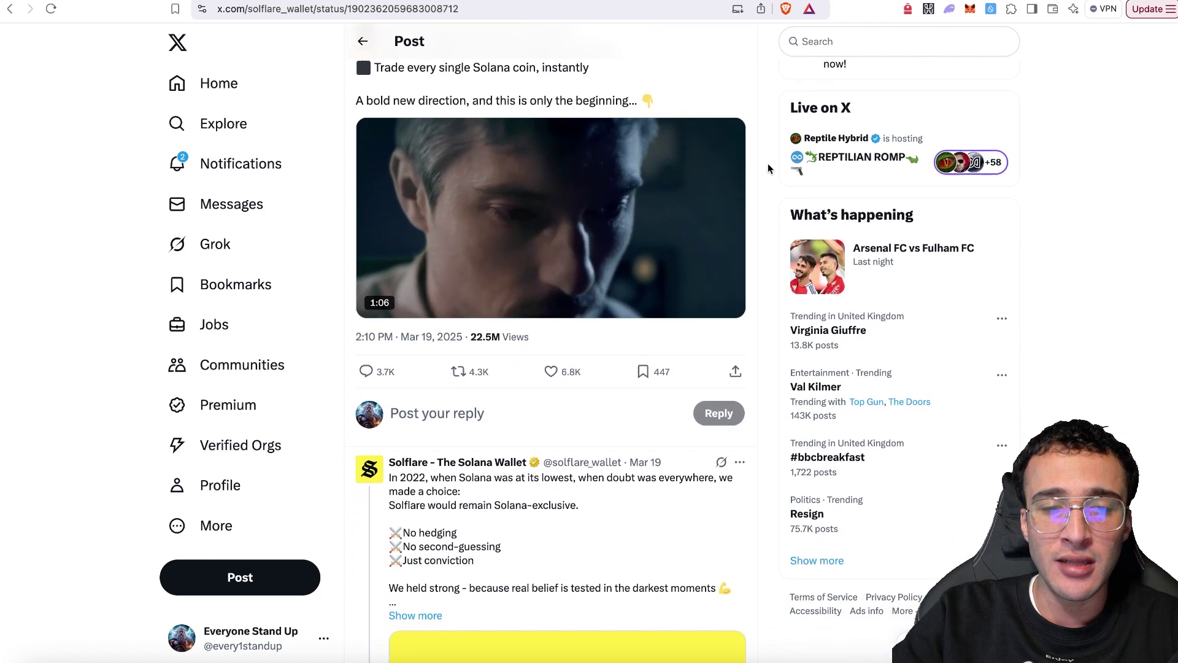
pyautogui.scroll(-1, 768, 163)
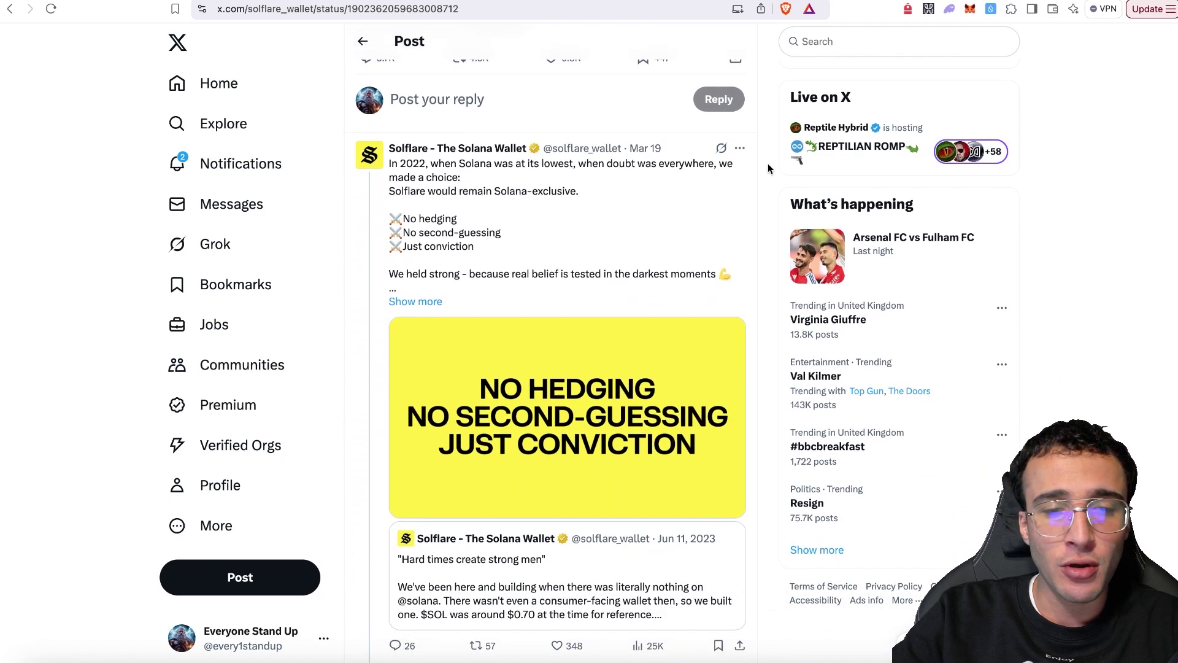
pyautogui.scroll(-5, 768, 163)
pyautogui.scroll(-8, 768, 164)
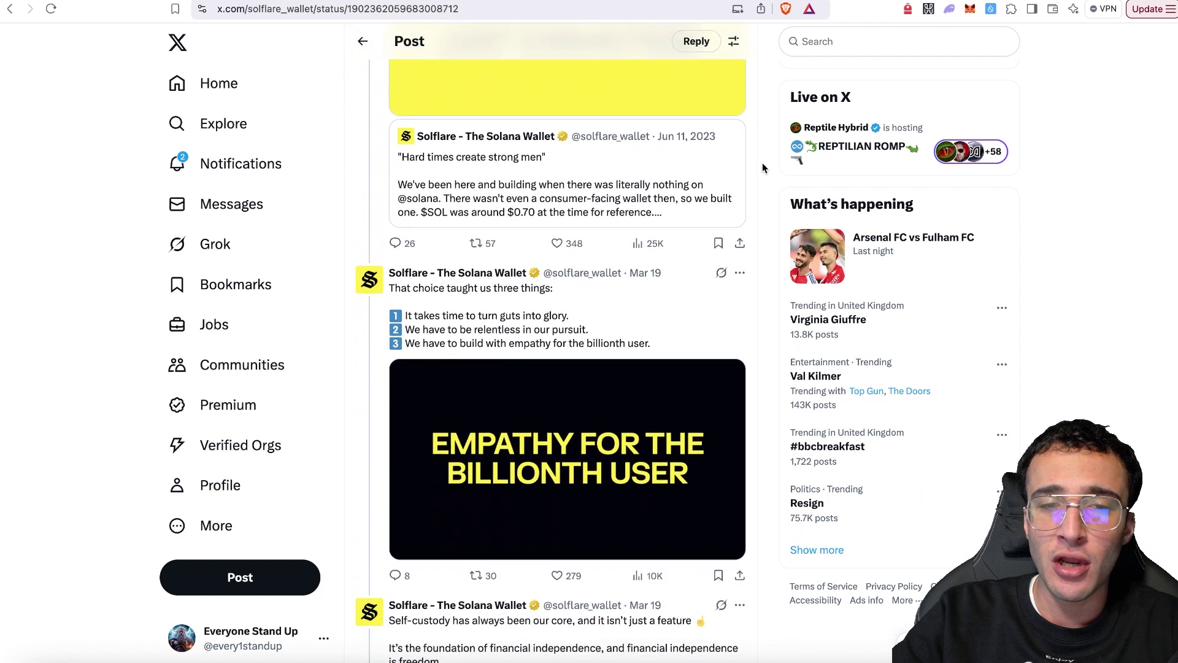
pyautogui.scroll(-10, 763, 167)
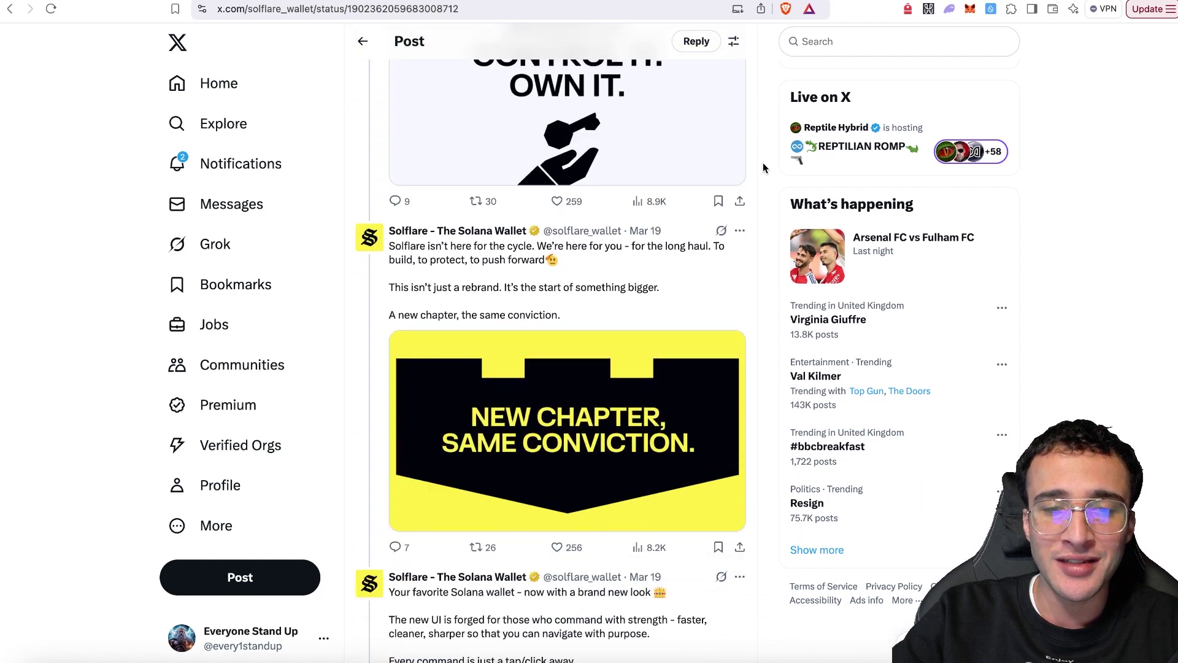
pyautogui.scroll(-6, 764, 167)
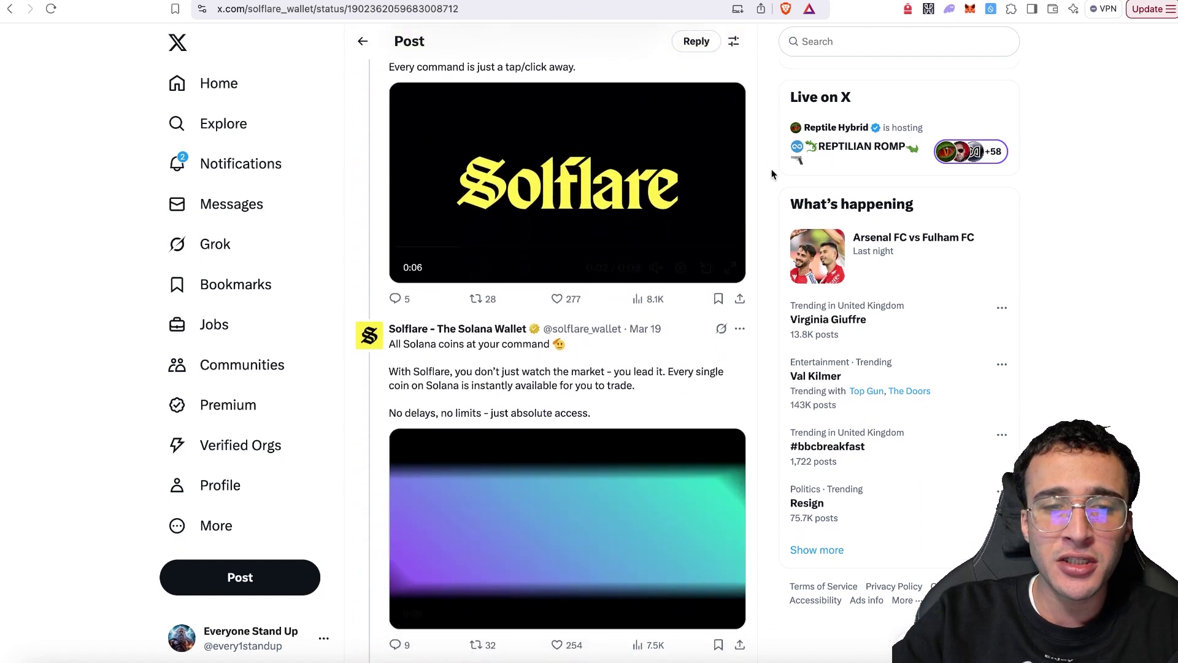
pyautogui.scroll(-3, 773, 174)
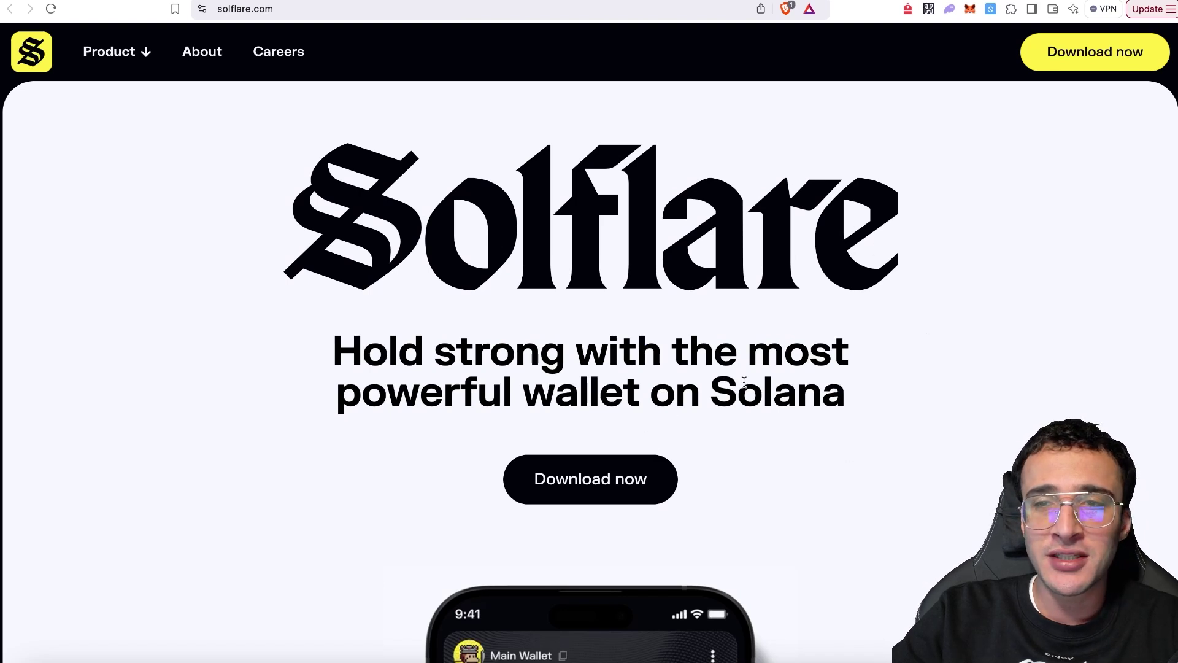
# - Scroll the Solflare download page down to the Supported extensions list
pyautogui.scroll(-1, 785, 391)
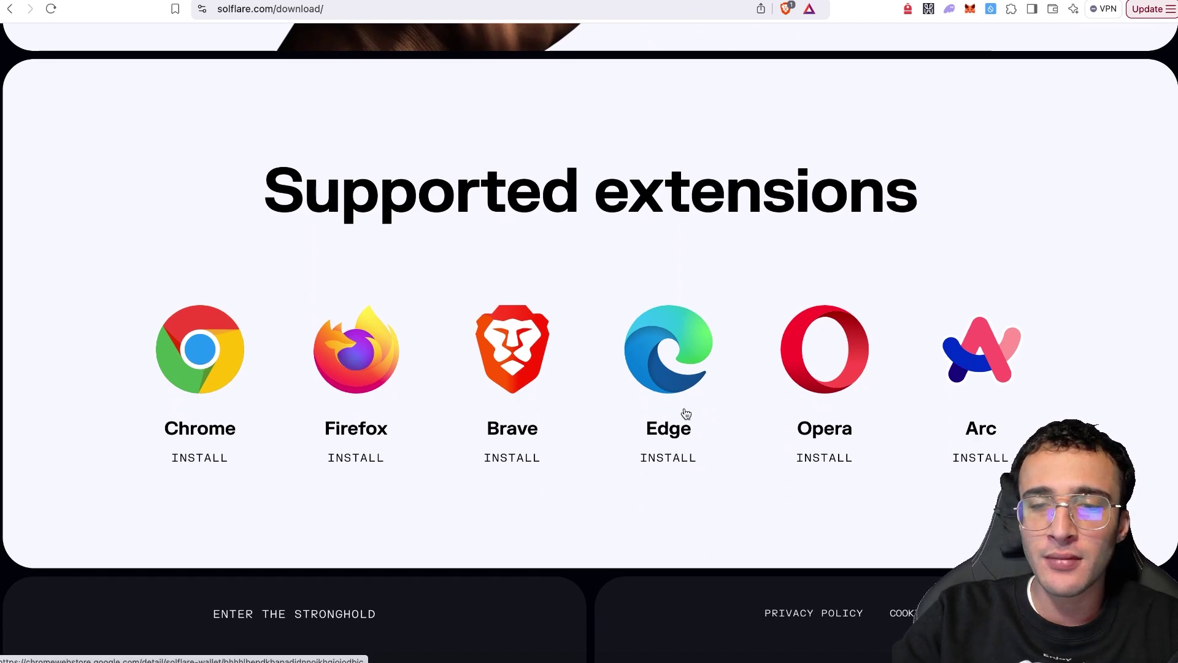
# - Open Chrome's install link and add the Solflare Wallet extension to Brave
pyautogui.click(219, 426)
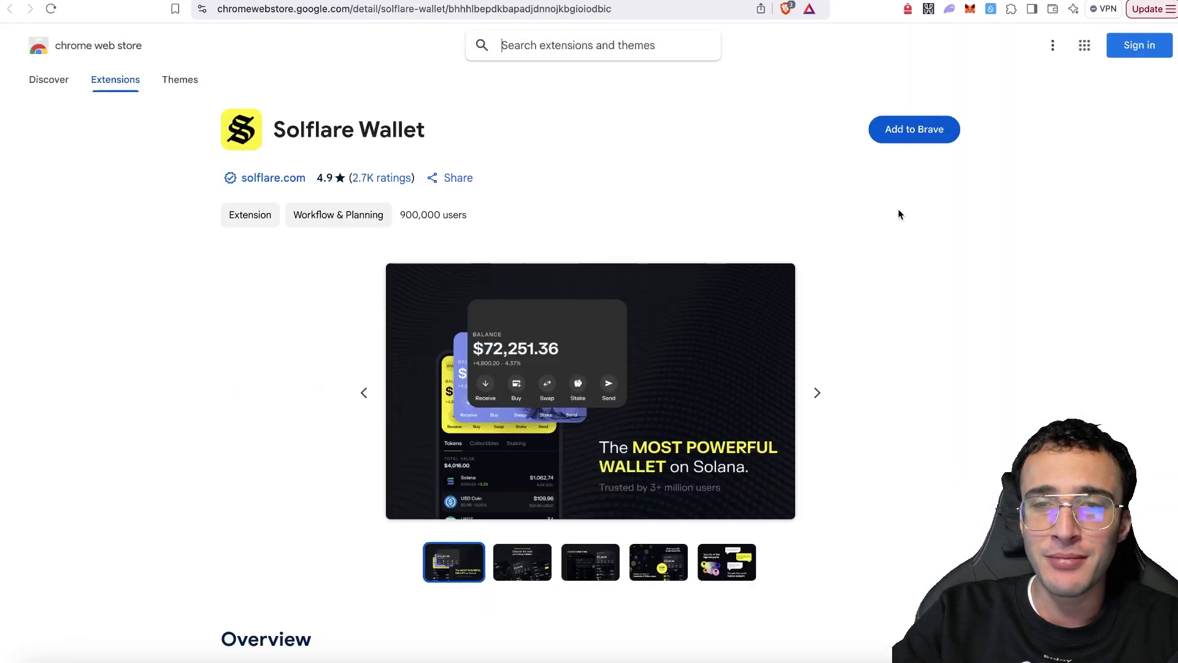
pyautogui.click(906, 134)
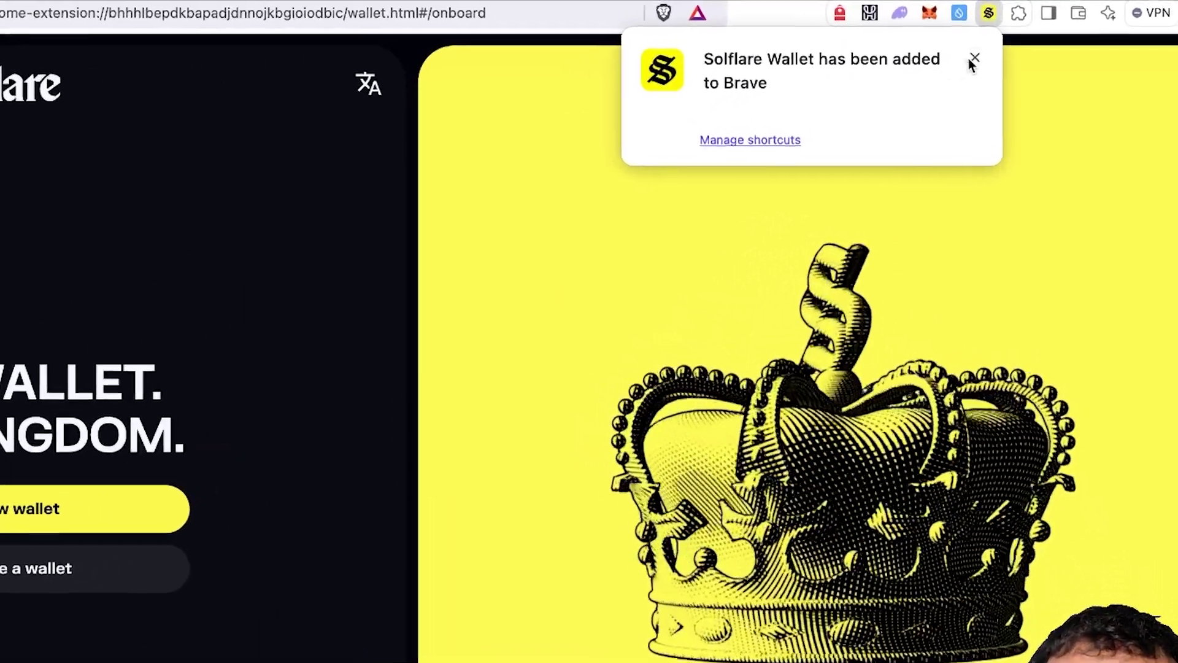
# - Pin Solflare Wallet to Brave's toolbar and drag its icon to the leftmost spot
pyautogui.click(976, 51)
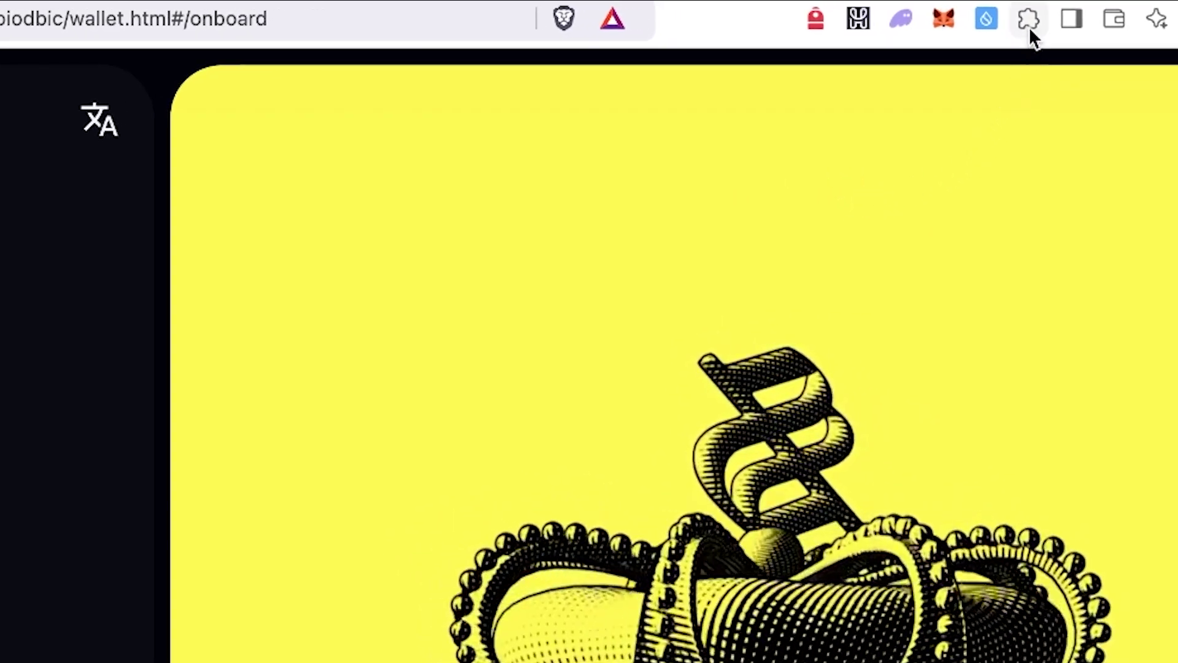
pyautogui.click(1029, 27)
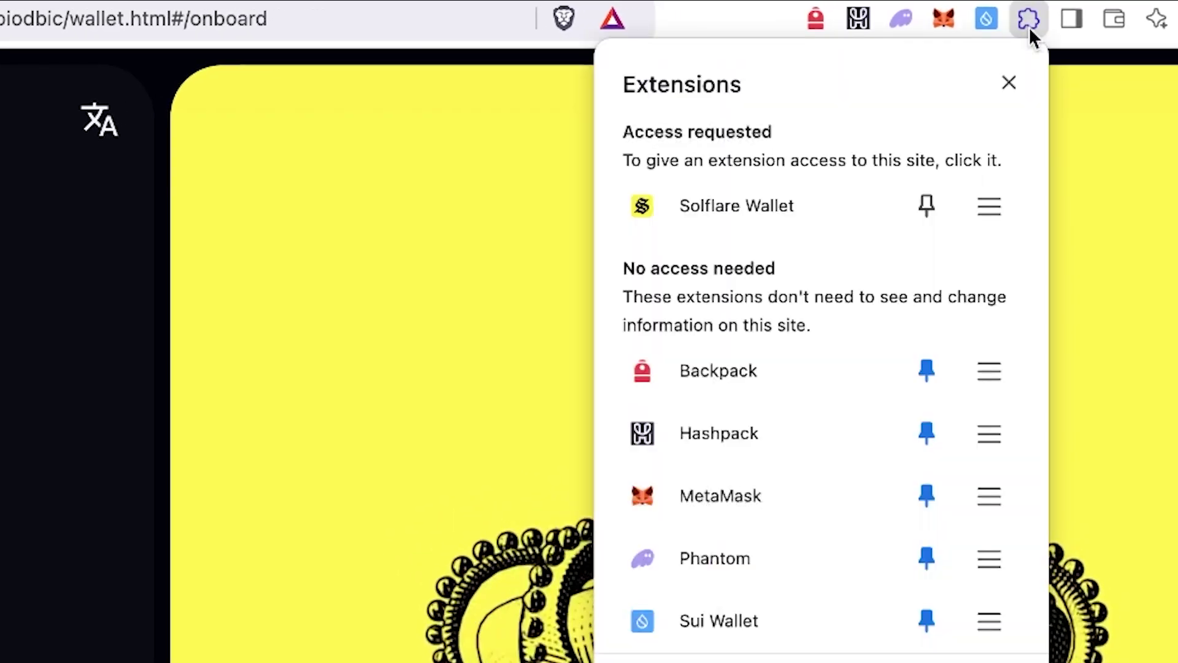
pyautogui.click(928, 205)
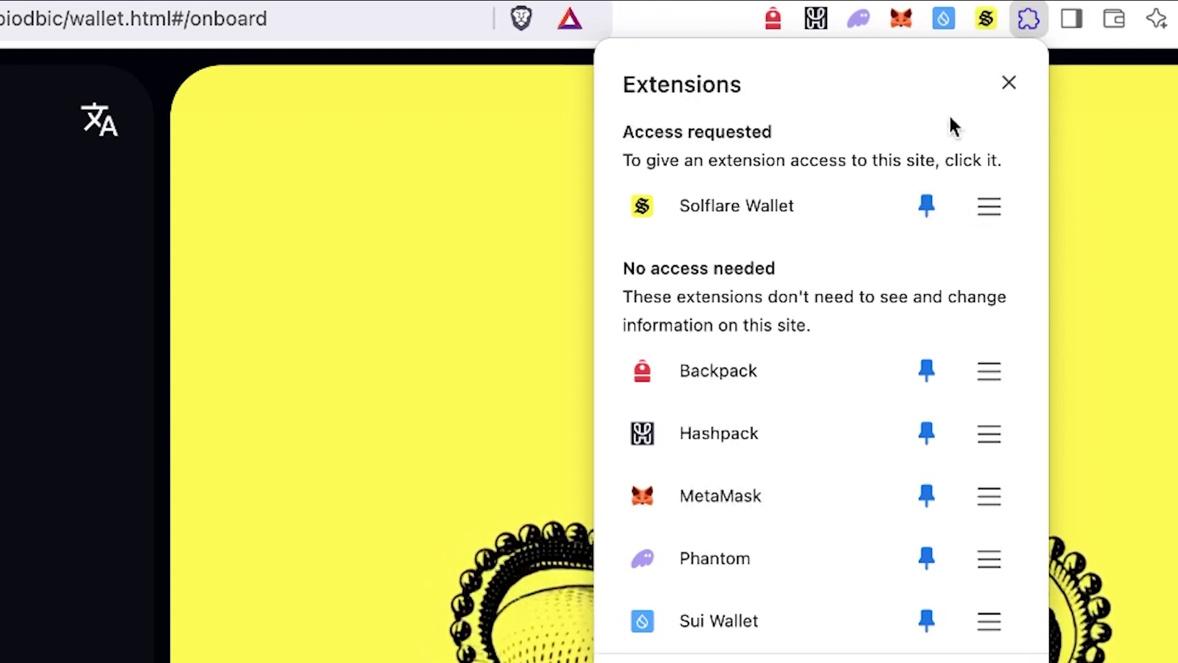
pyautogui.click(1014, 27)
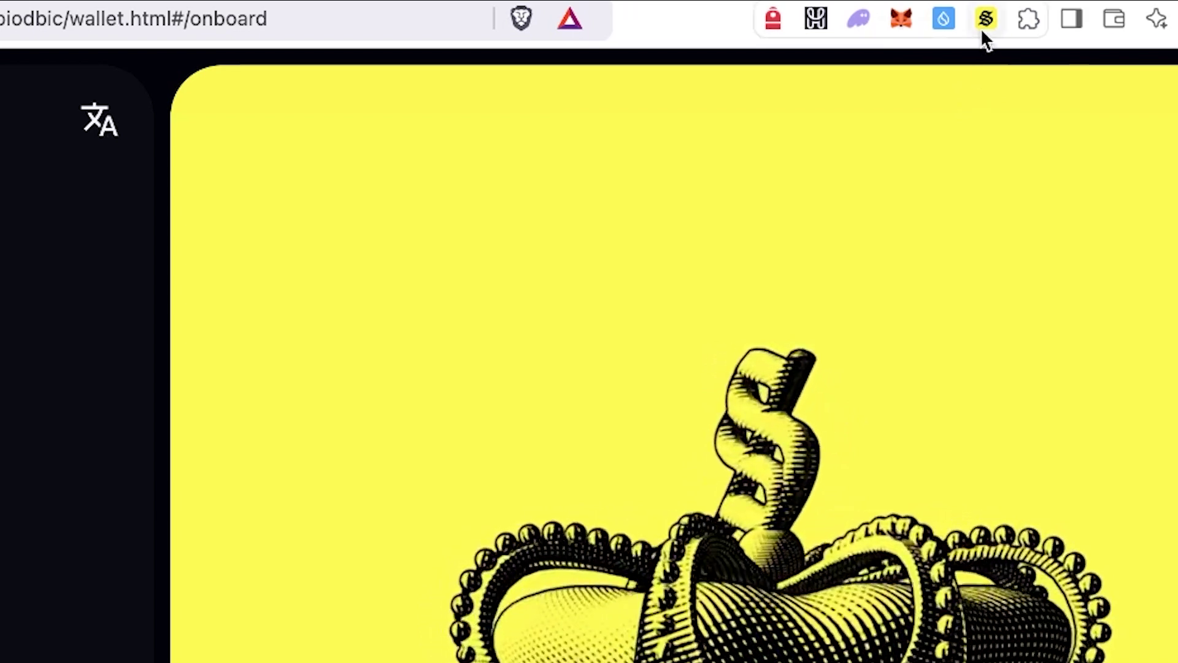
pyautogui.moveTo(982, 24); pyautogui.dragTo(779, 24)
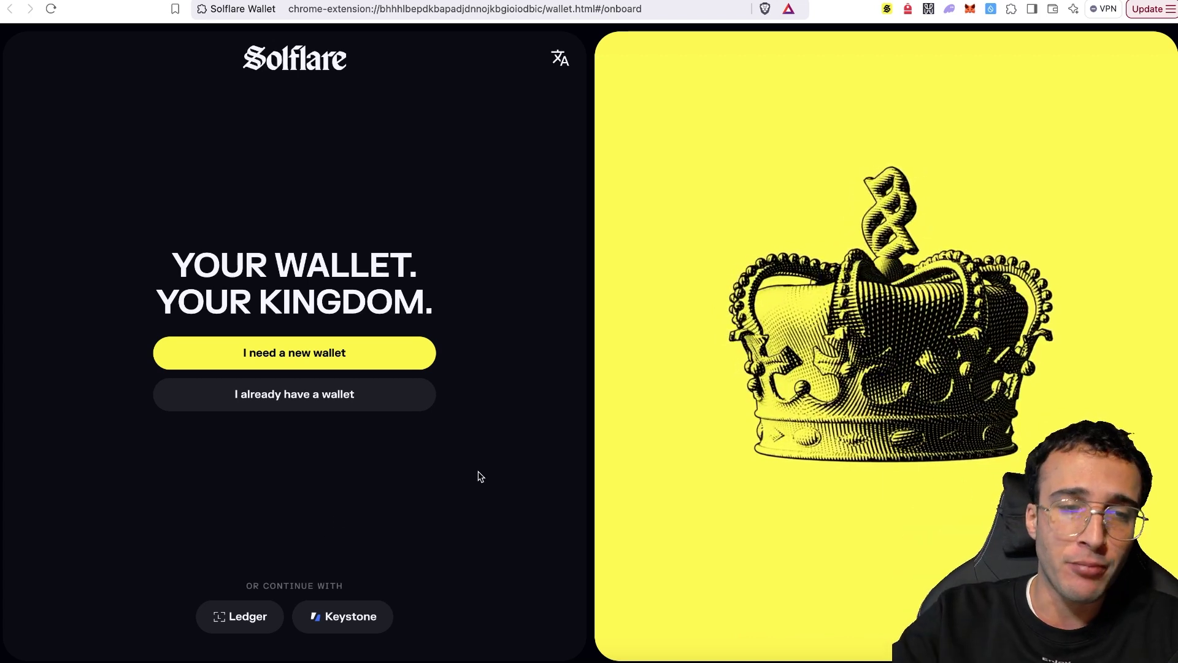
# - Choose 'I need a new wallet' on the Solflare onboarding screen
pyautogui.click(312, 359)
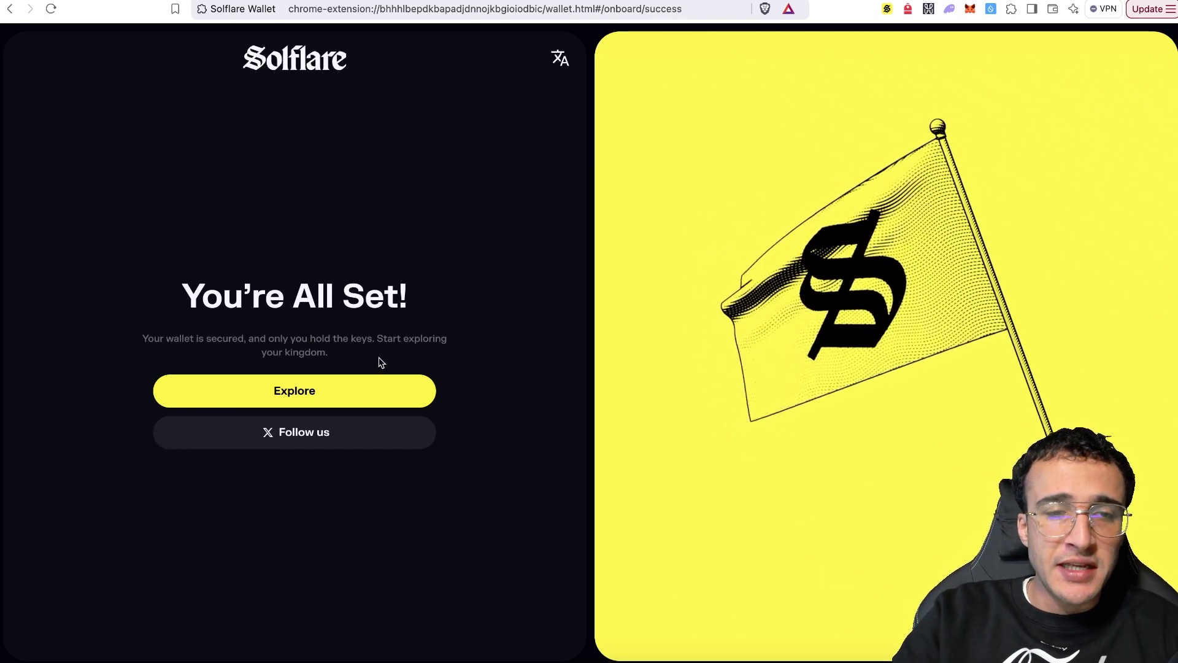
# - Enter the Main Wallet's Portfolio via Explore and briefly check the My Wallets list
pyautogui.click(331, 398)
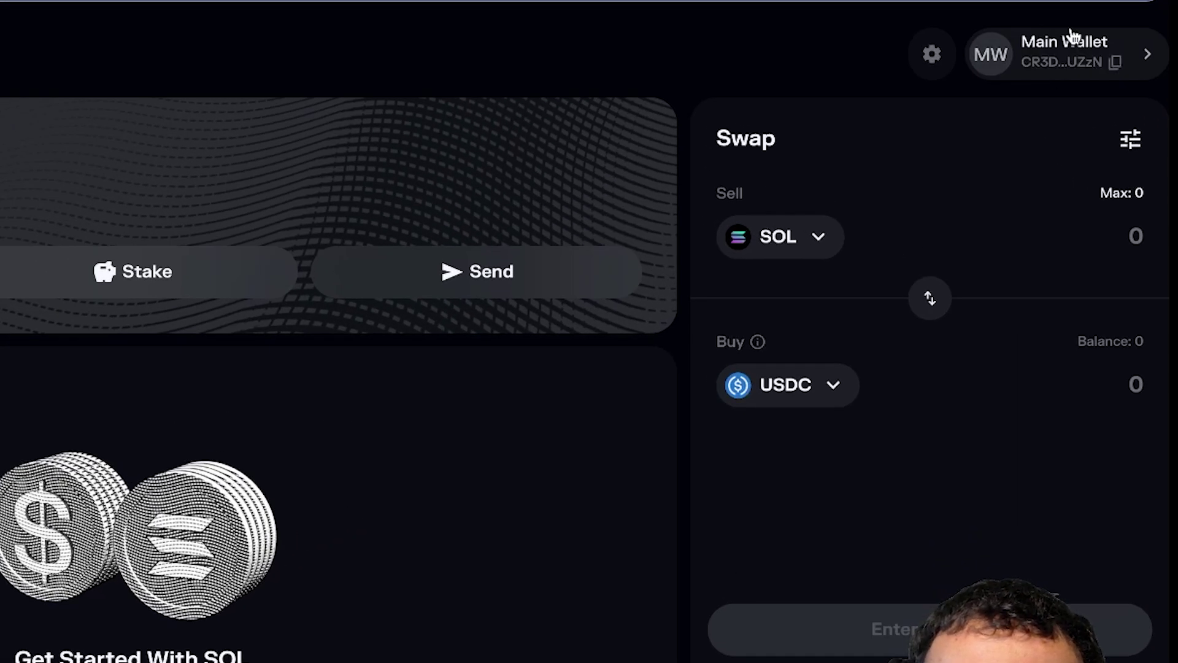
pyautogui.click(1055, 46)
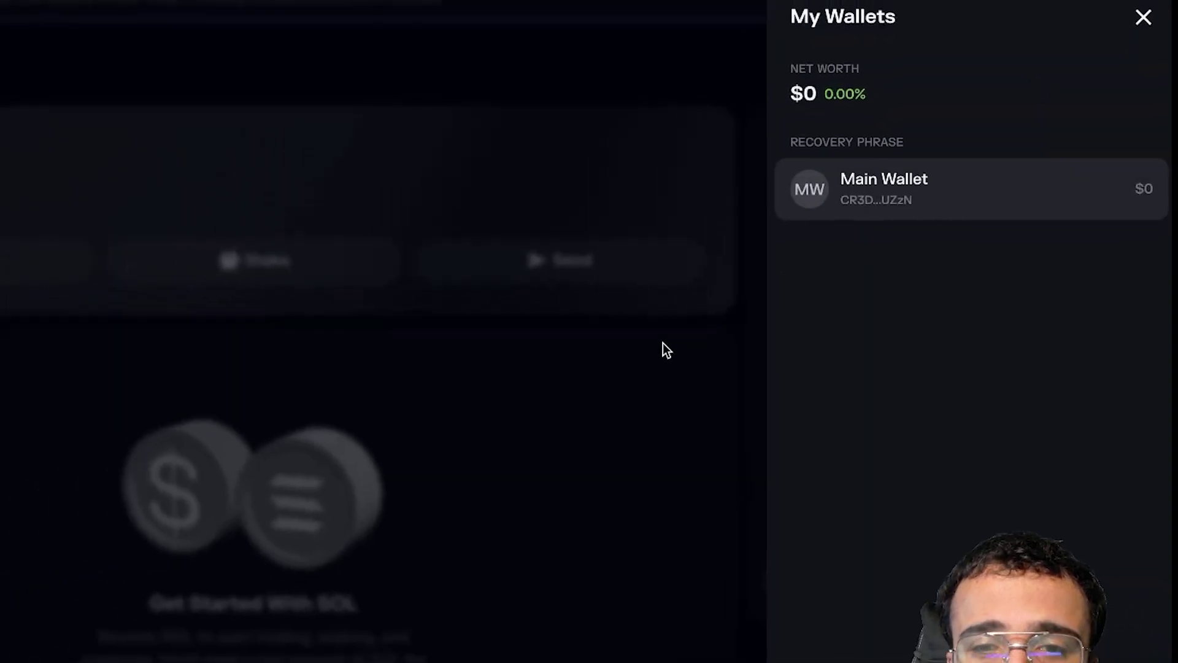
pyautogui.click(597, 368)
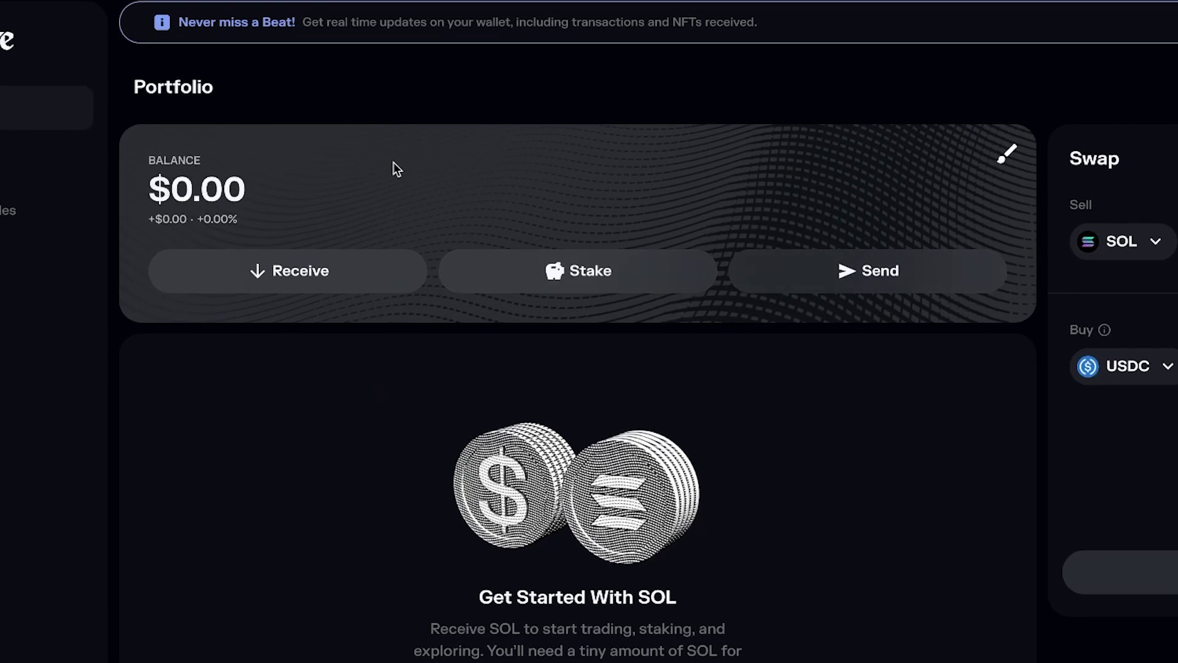
# - Open the Receive panel showing the Main Wallet's QR code and address
pyautogui.click(308, 268)
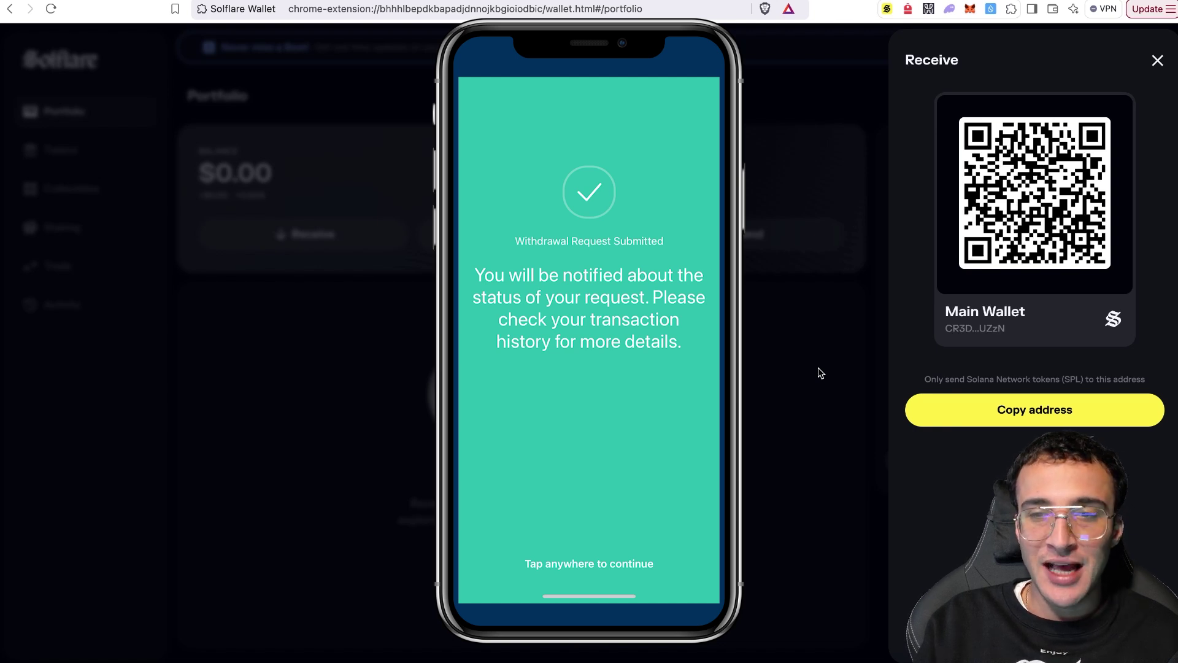
# - Close the Receive panel to view the funded Portfolio holding 0.42 SOL
pyautogui.click(821, 373)
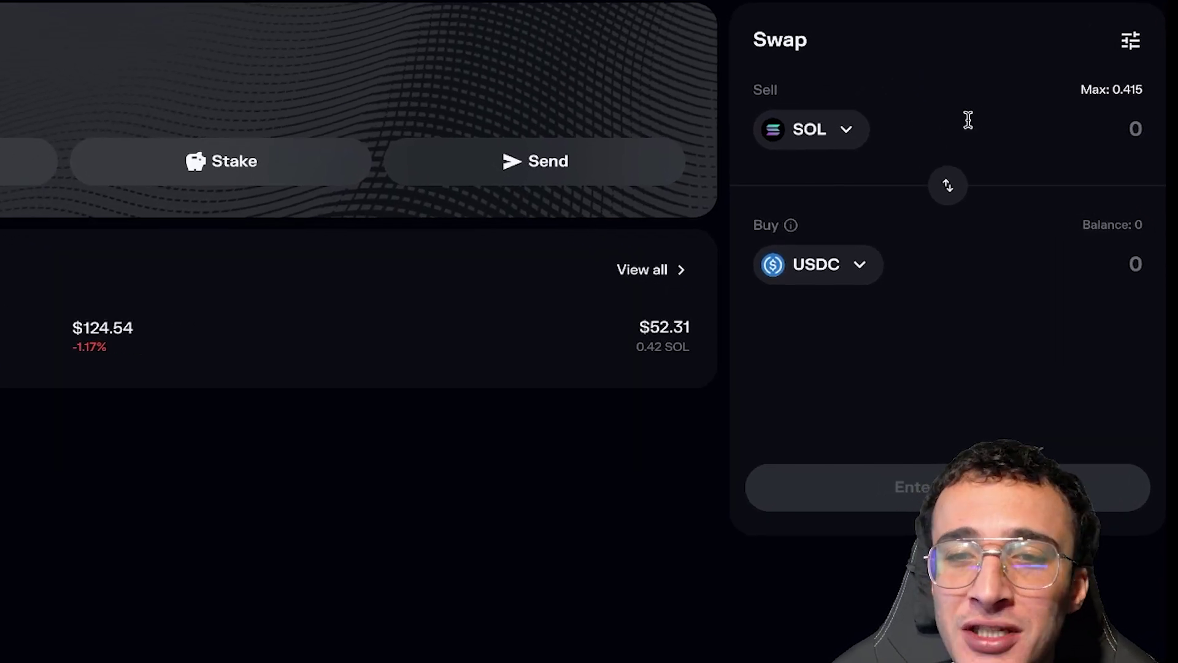
# - Keep Solana as the sell token and leave USDC as the buy token after browsing the list
pyautogui.click(830, 130)
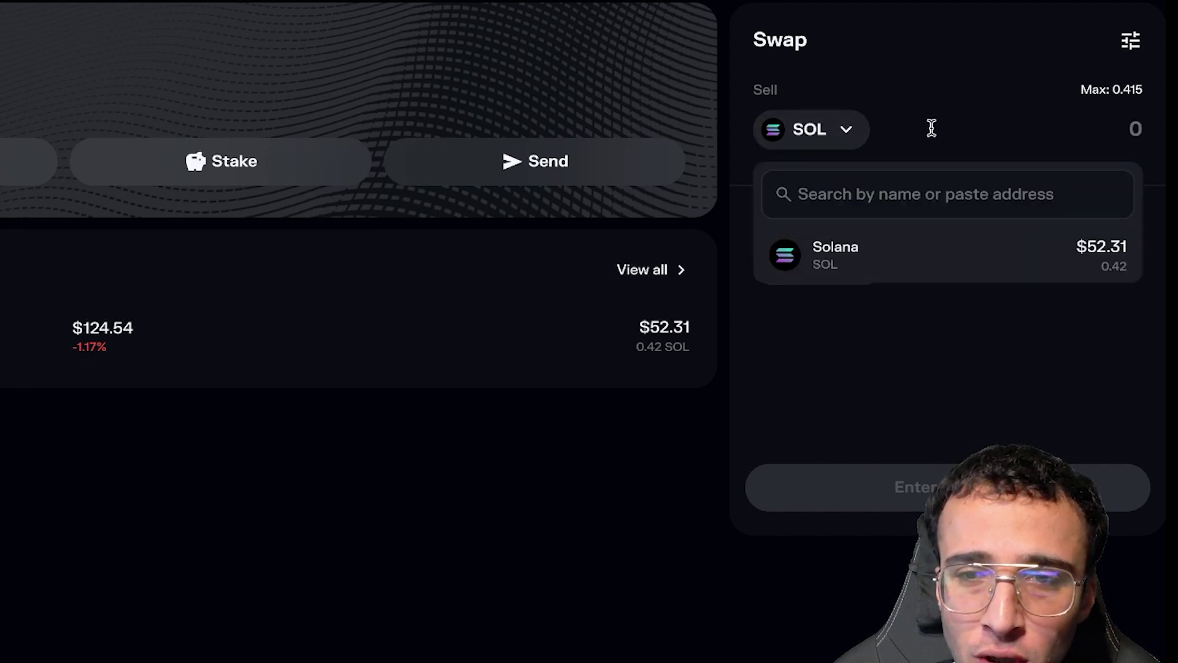
pyautogui.click(937, 261)
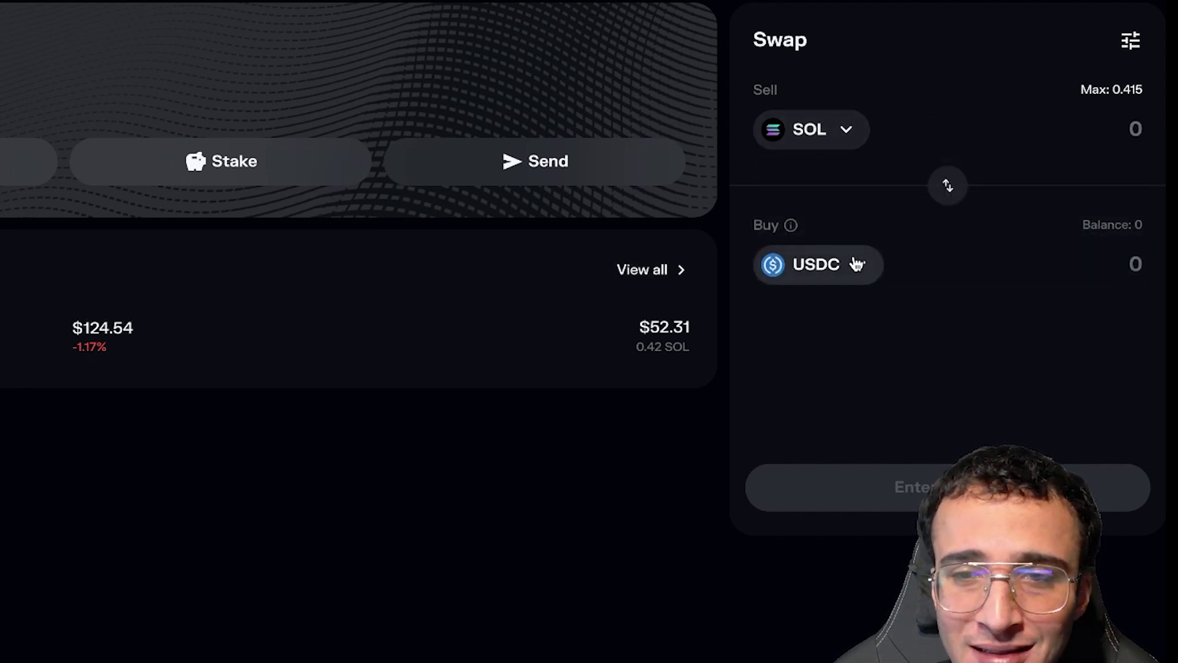
pyautogui.click(801, 276)
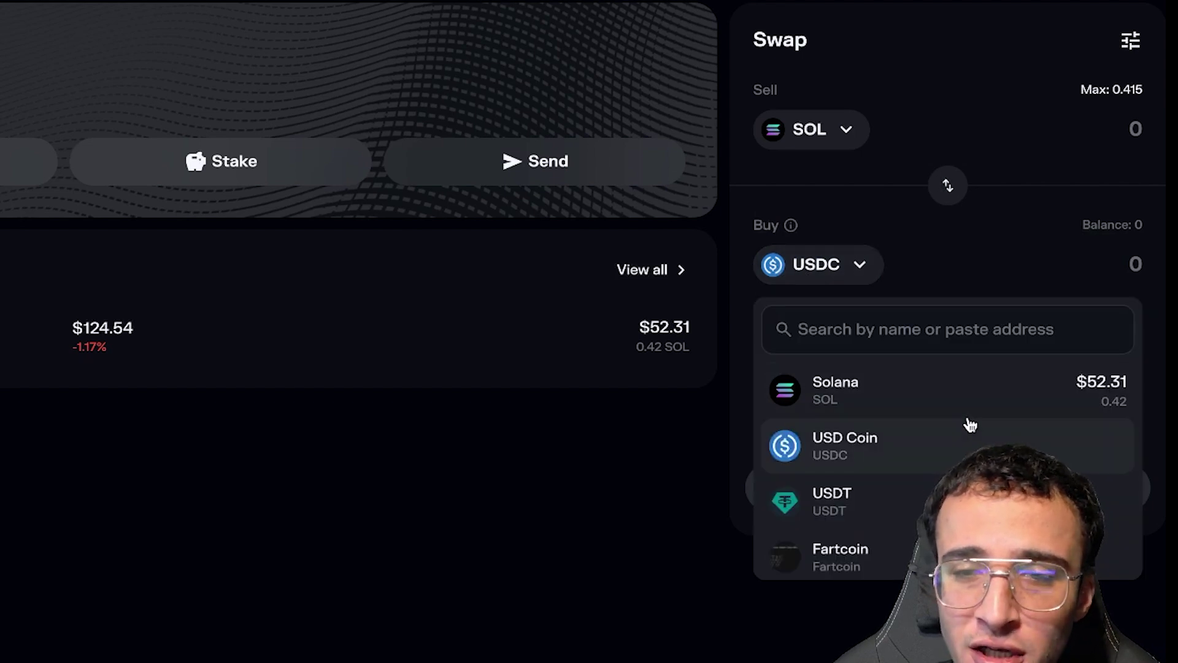
pyautogui.scroll(-2, 971, 424)
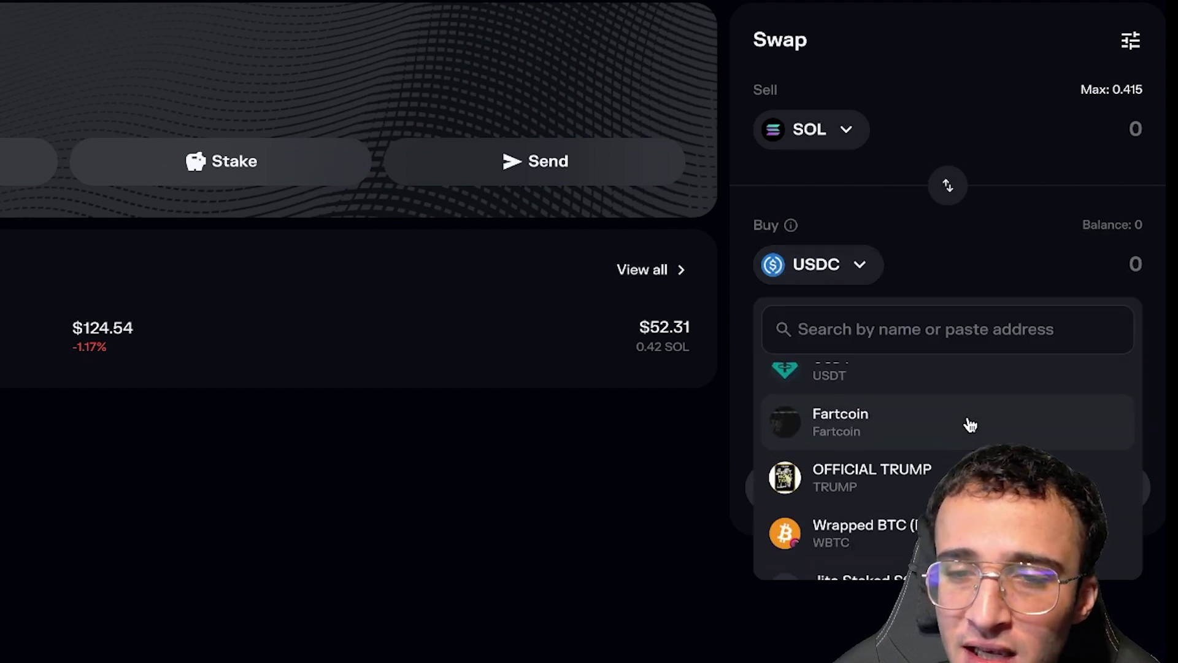
pyautogui.scroll(-5, 970, 425)
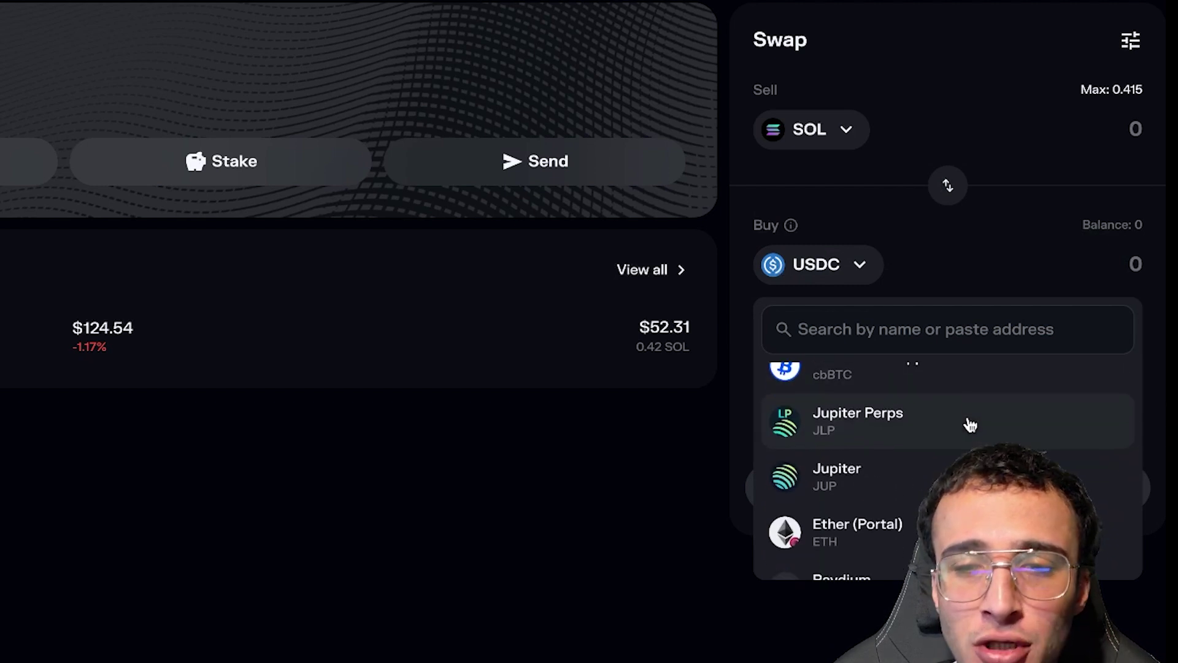
pyautogui.scroll(-1, 969, 423)
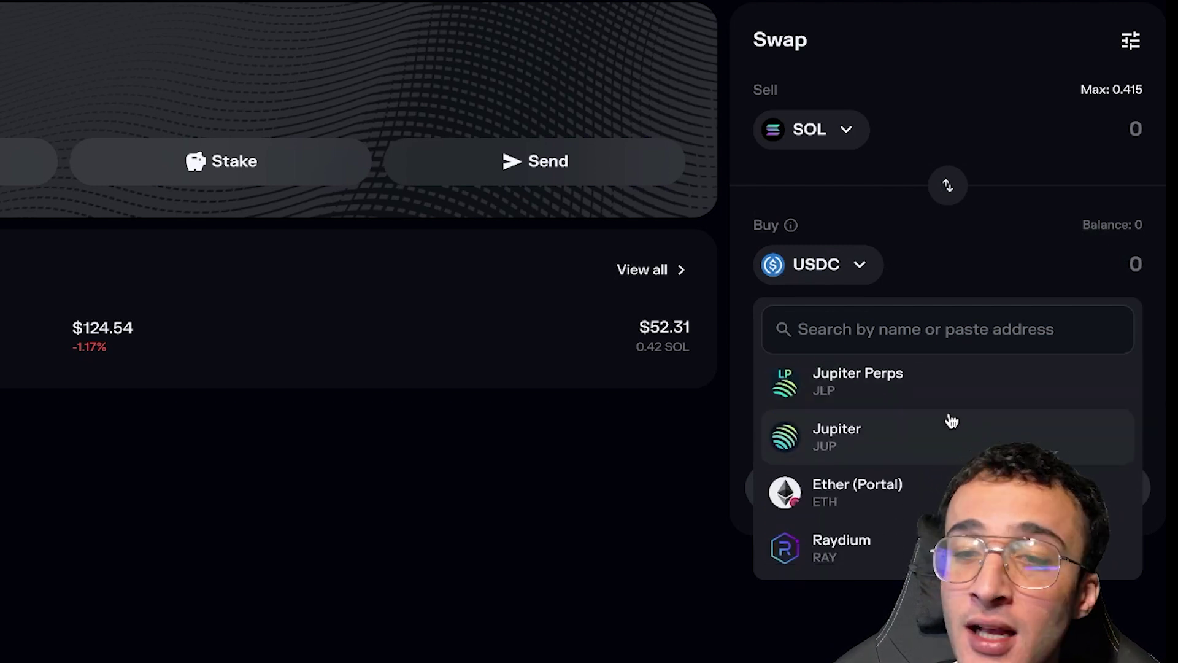
pyautogui.click(967, 243)
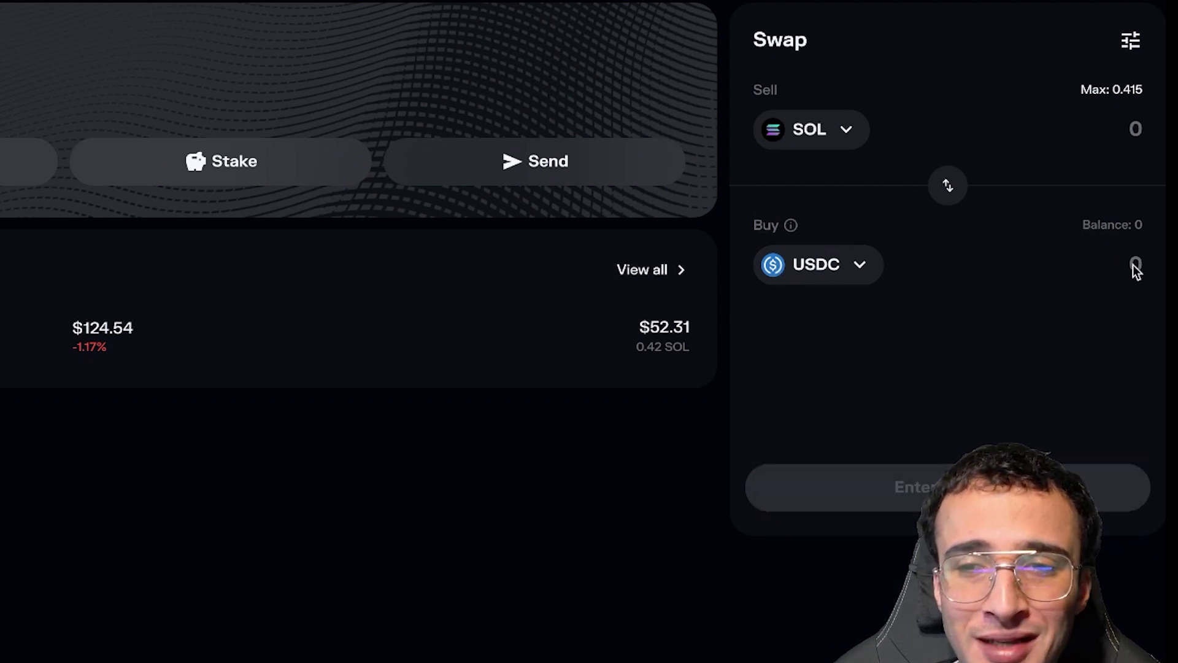
# - Enter 0.09 SOL as the sell amount, then review and confirm the swap to USDC
pyautogui.click(1120, 130)
pyautogui.write('0.')
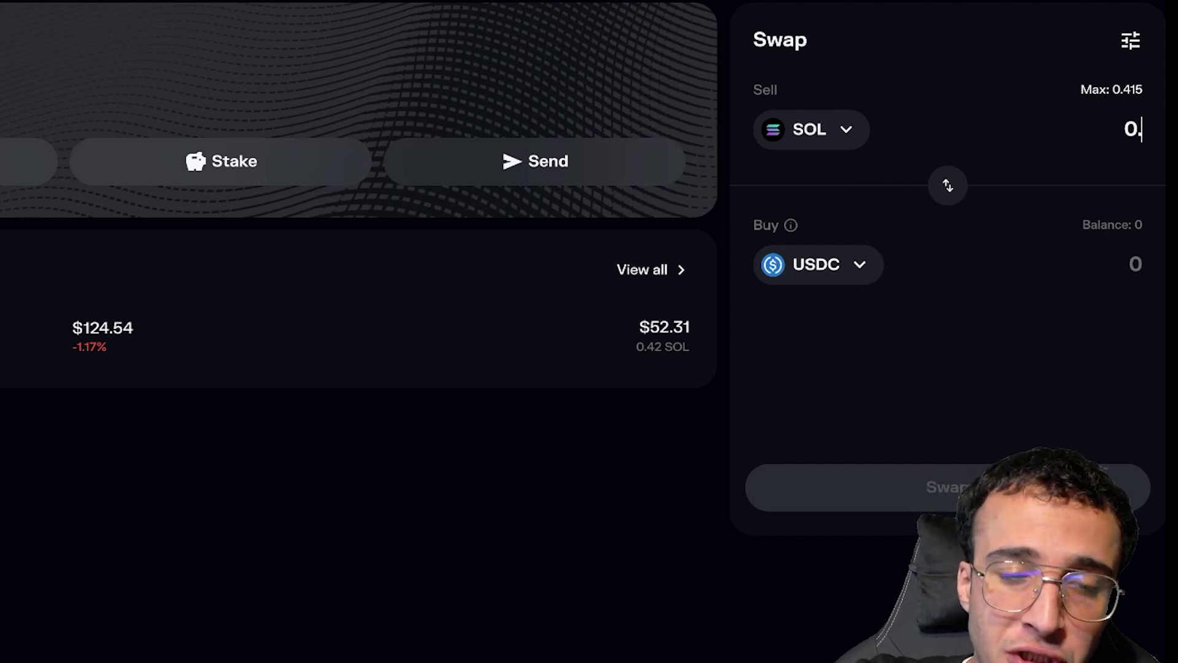
pyautogui.write('09')
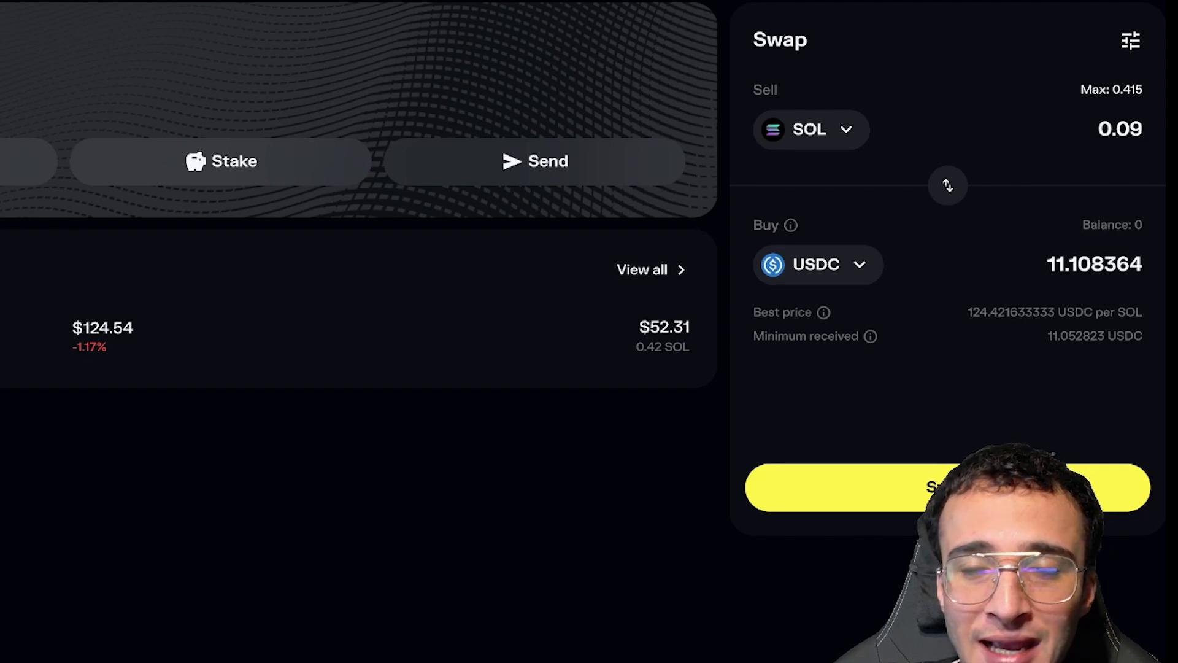
pyautogui.click(791, 490)
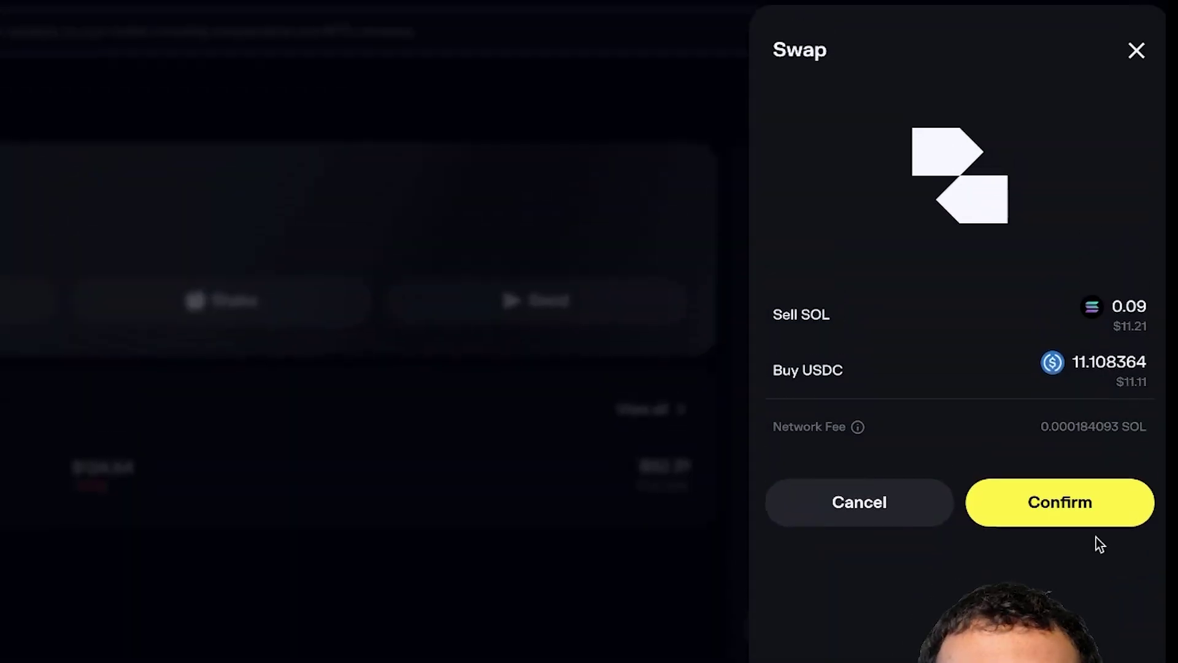
pyautogui.click(1061, 522)
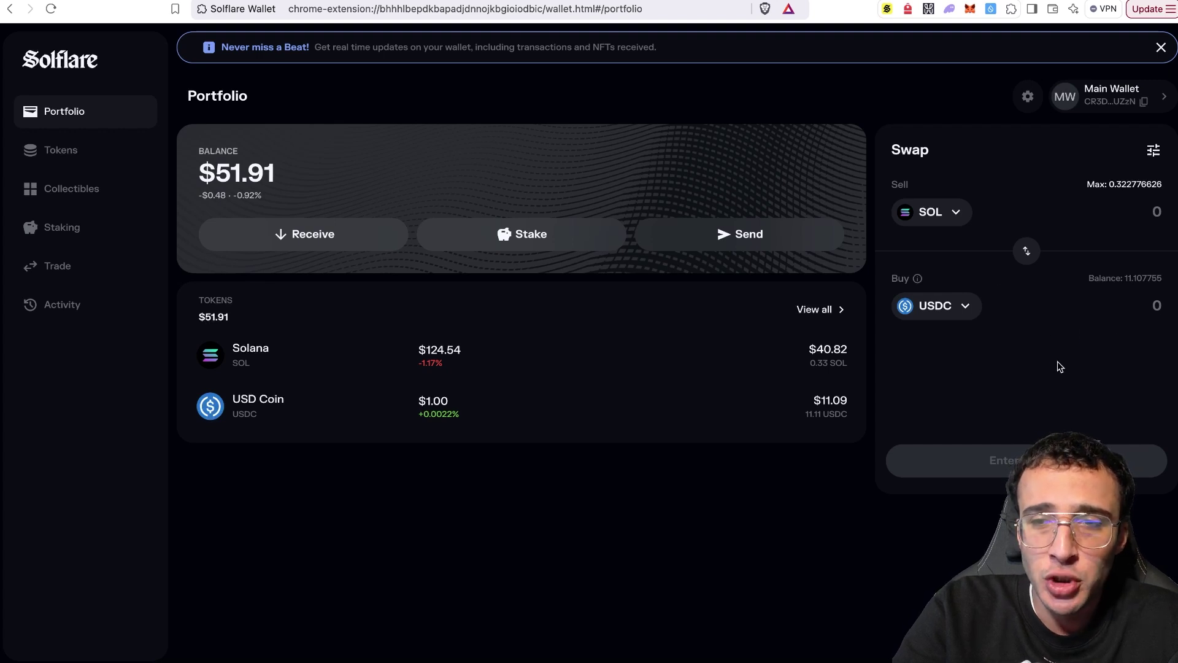
# - Reverse the pair and swap the full 11.107755 USDC balance back into SOL
pyautogui.click(1029, 253)
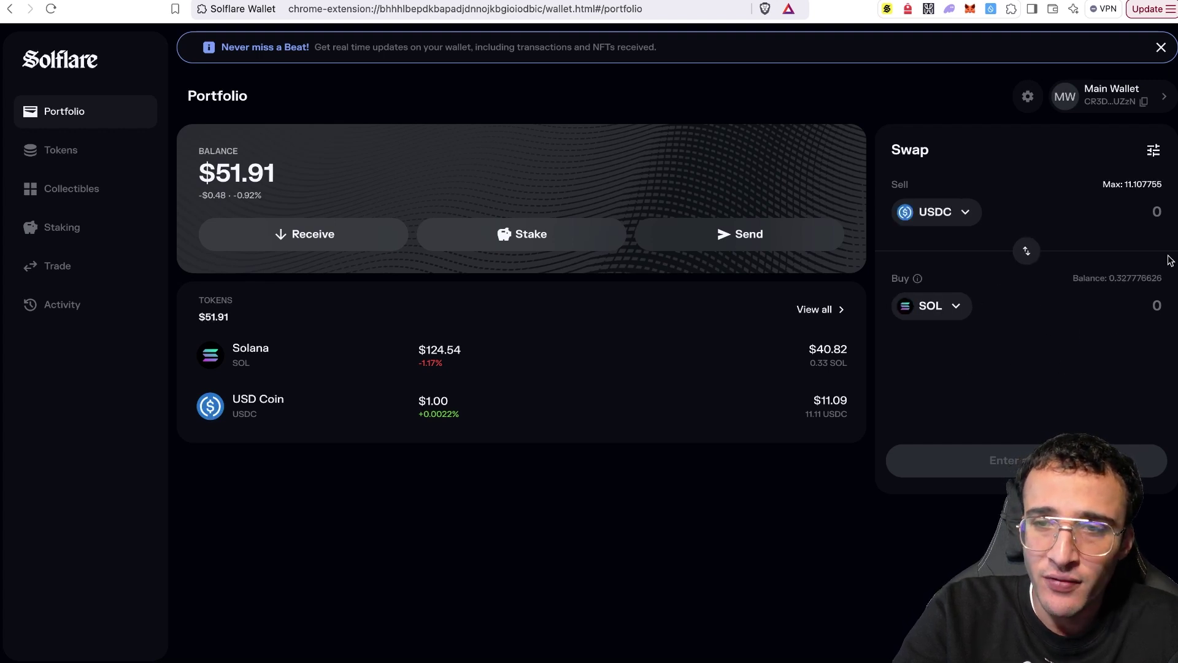
pyautogui.click(939, 212)
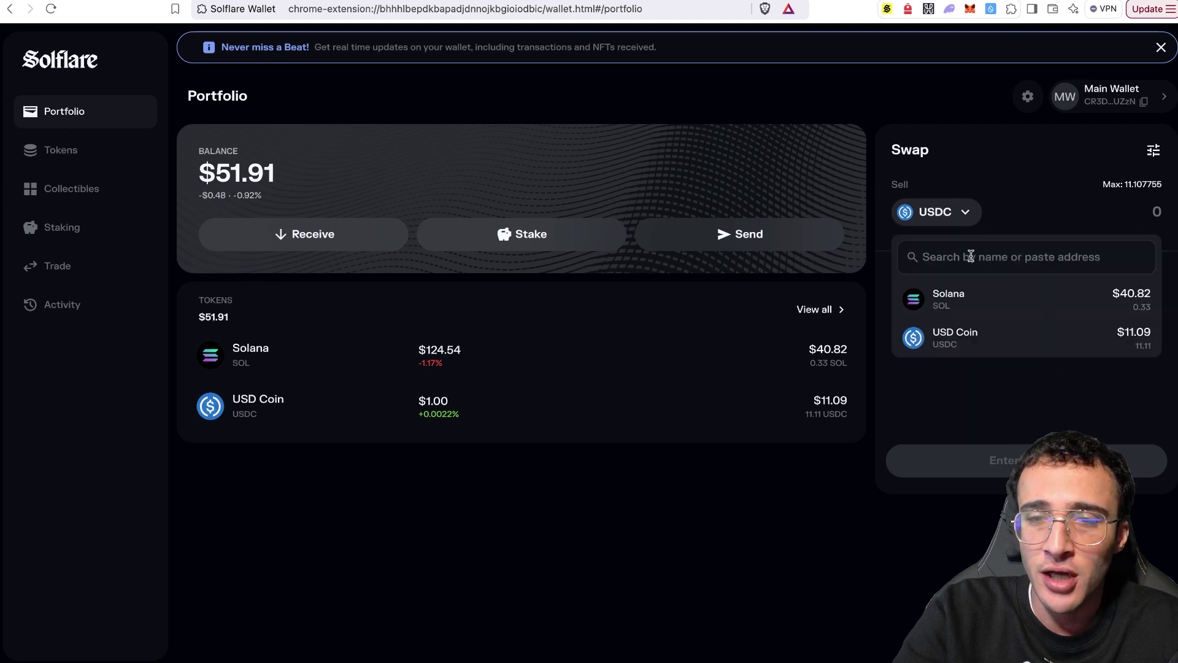
pyautogui.click(1052, 177)
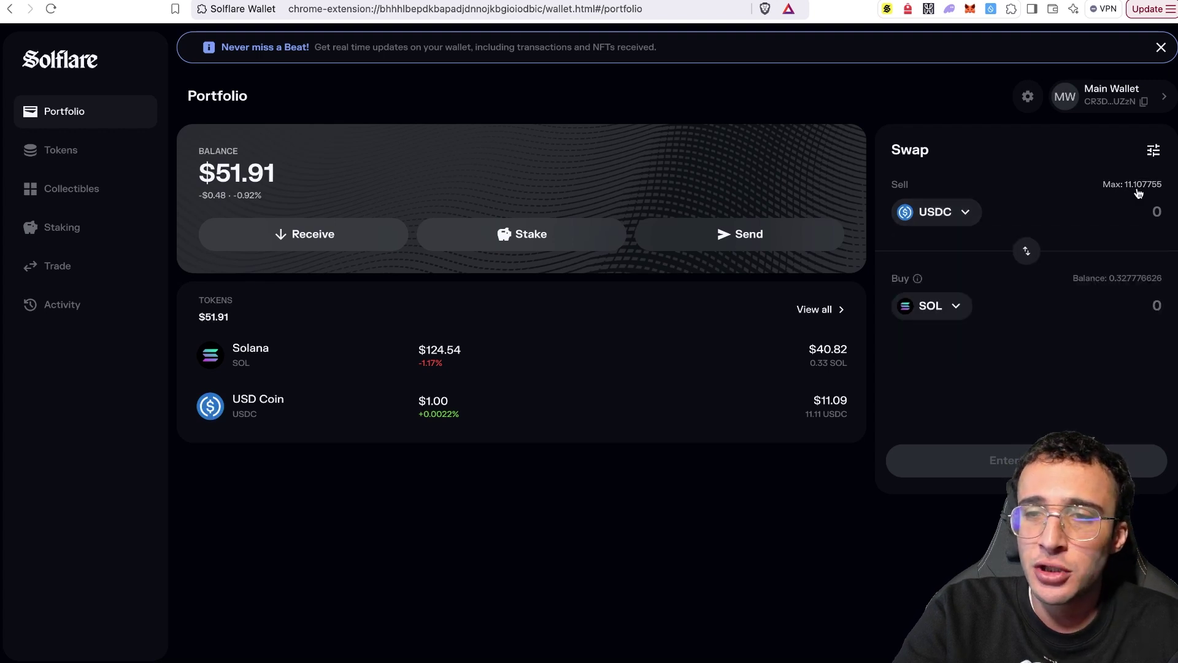
pyautogui.click(1134, 184)
pyautogui.click(1043, 461)
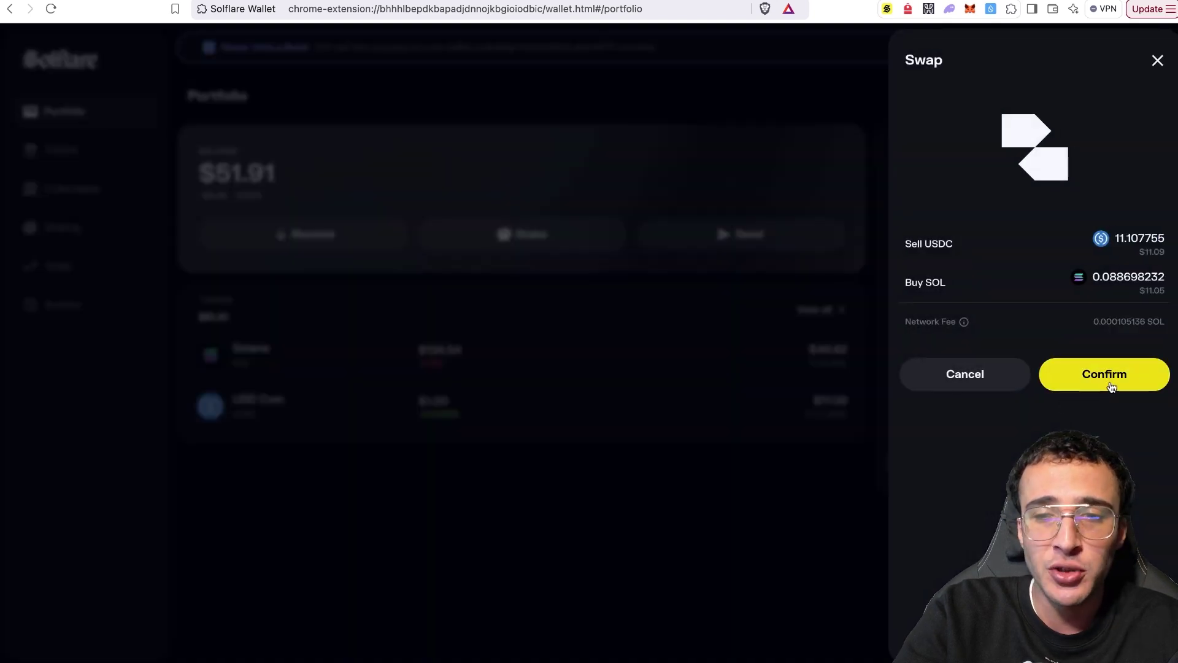
pyautogui.click(1106, 375)
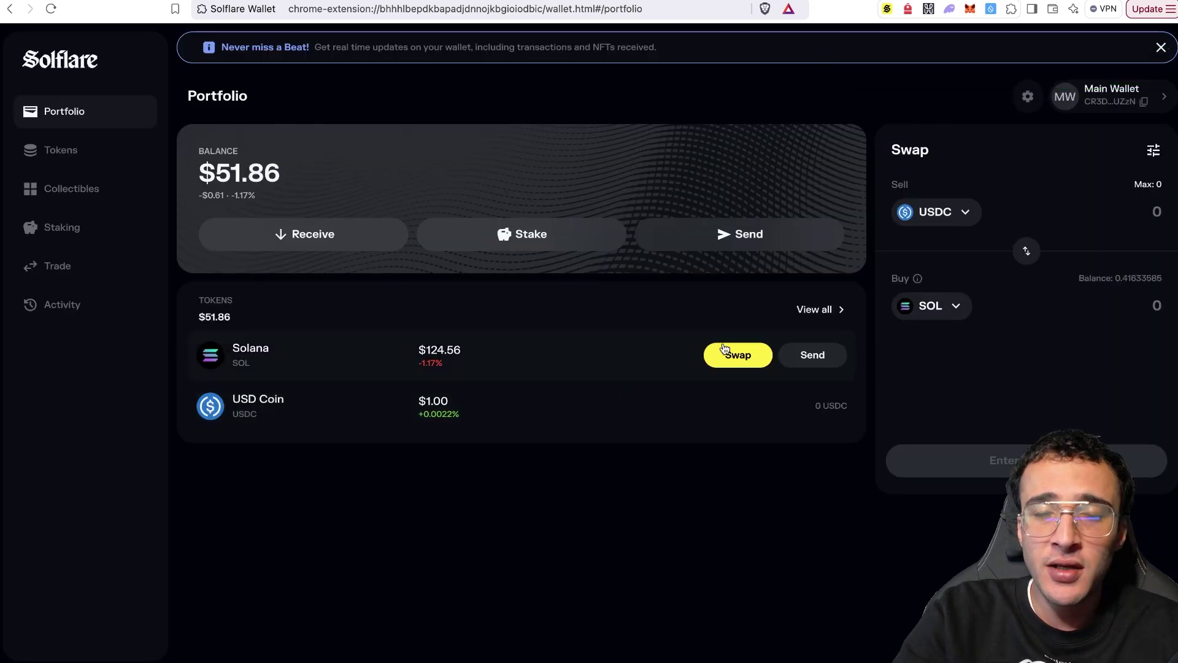
# - Start a send from the Tokens page and copy the Phantom wallet's Solana address
pyautogui.moveTo(565, 374)
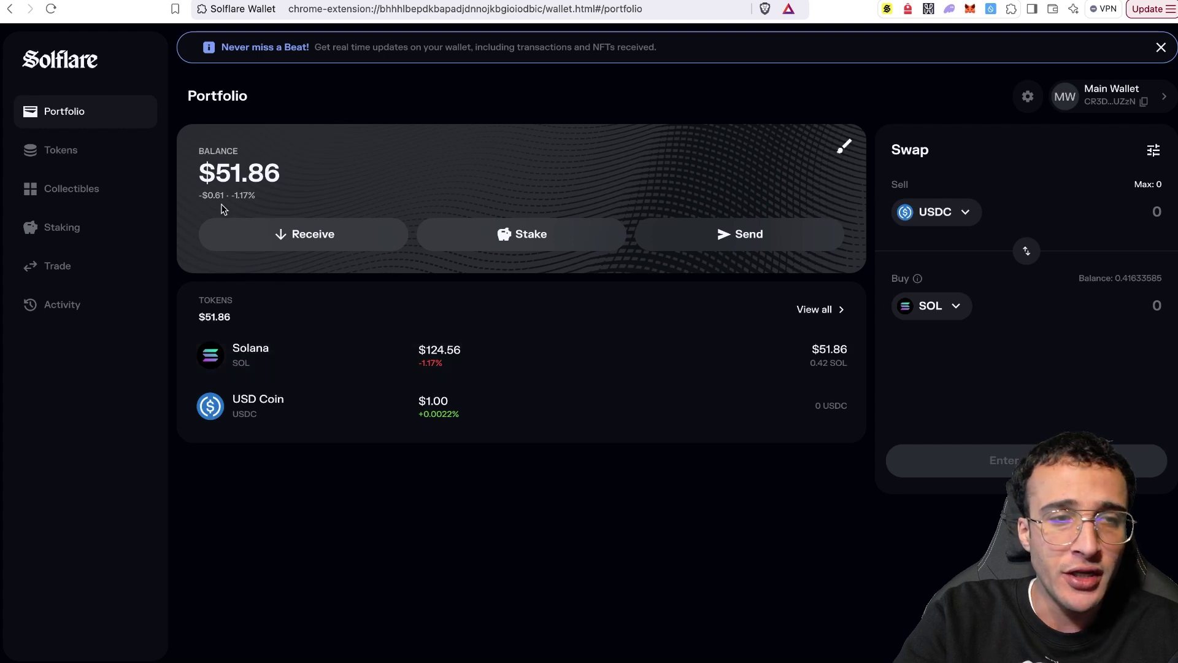
pyautogui.click(97, 159)
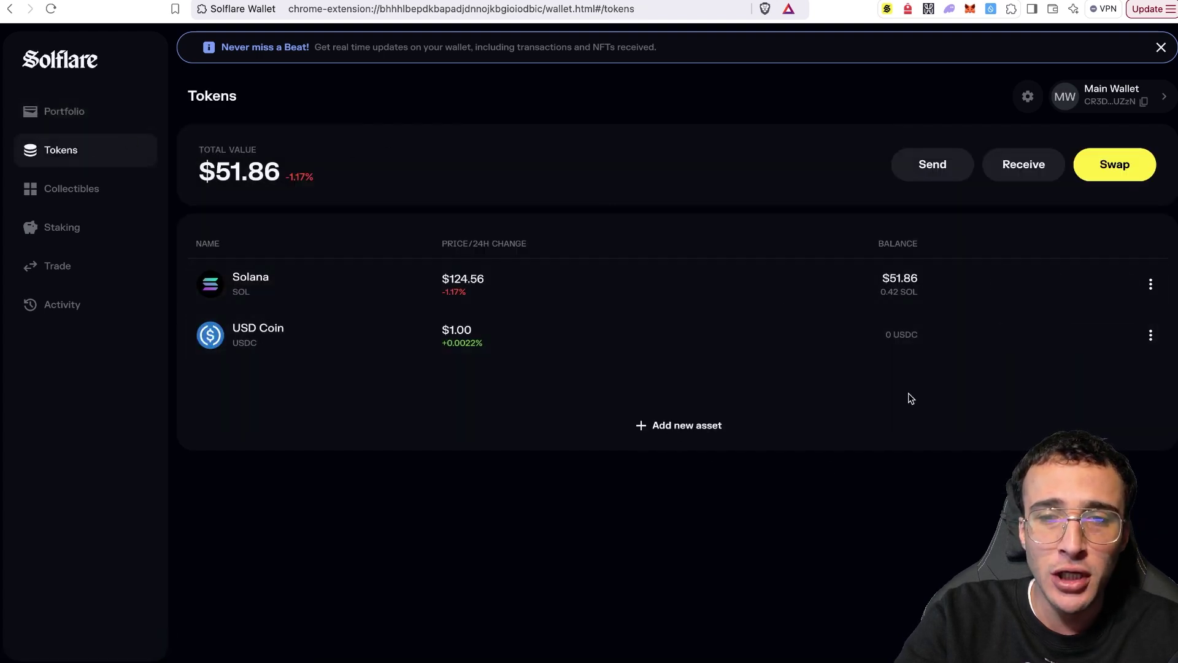
pyautogui.click(921, 163)
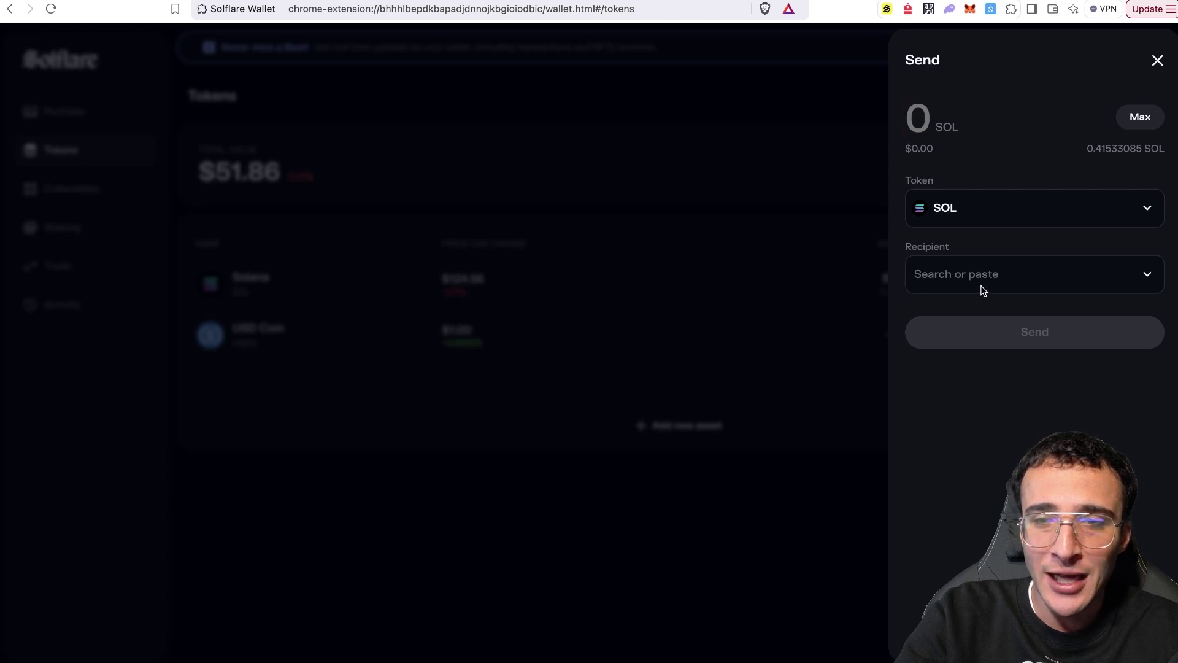
pyautogui.click(950, 8)
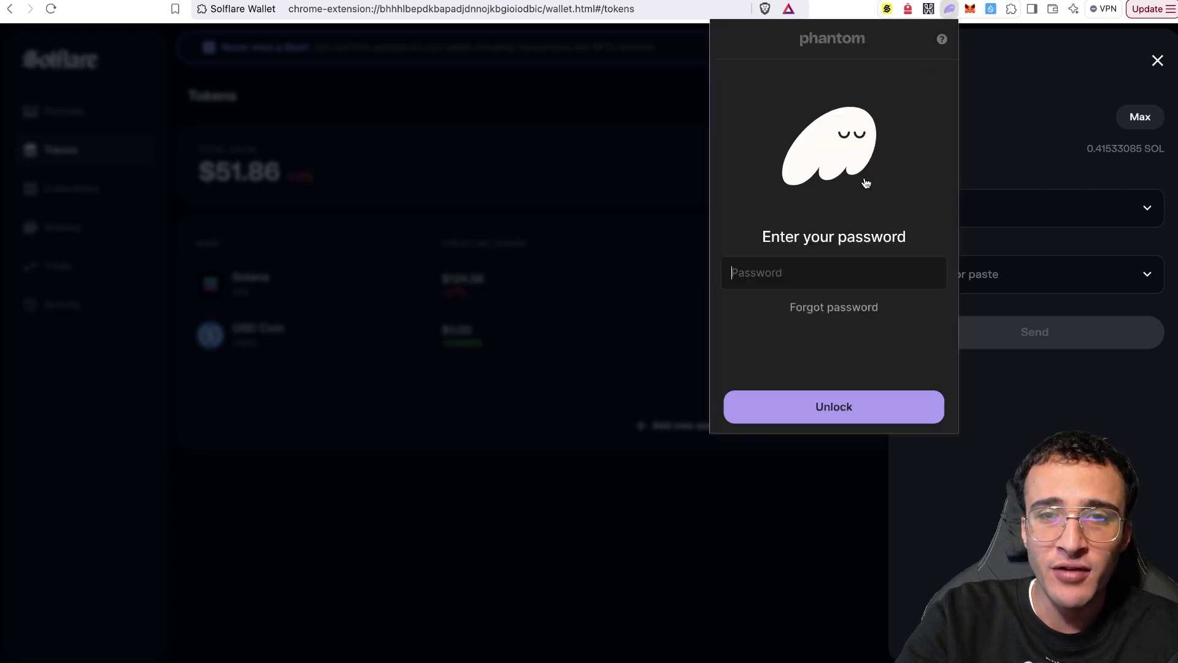
pyautogui.moveTo(821, 40)
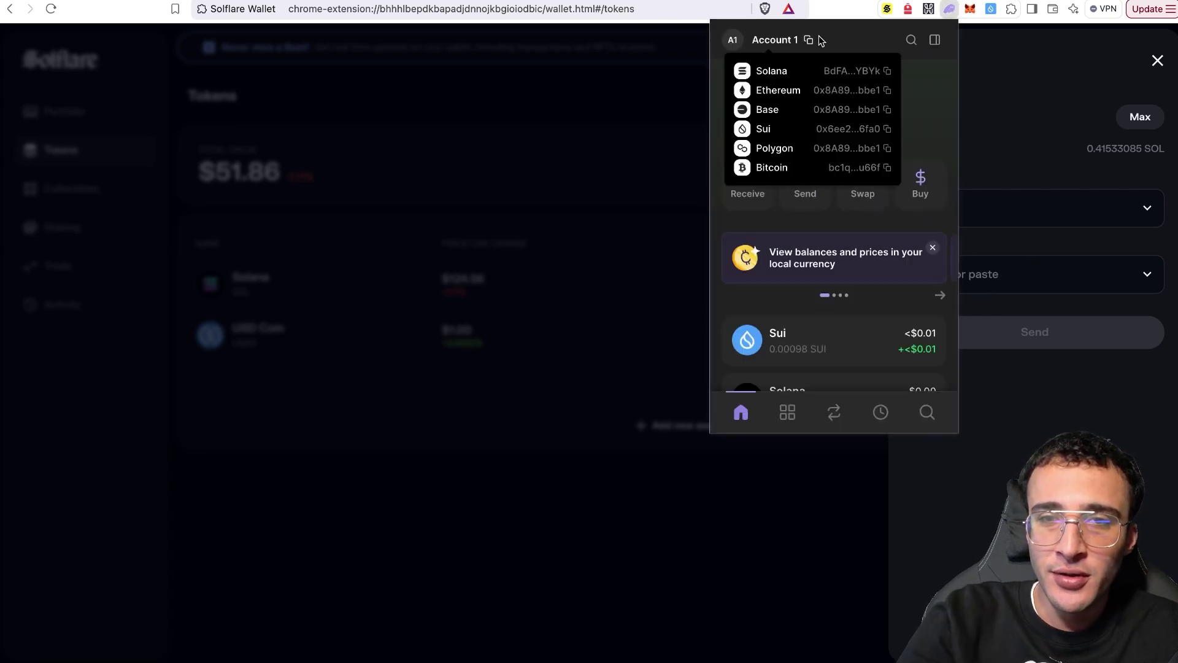
pyautogui.click(841, 72)
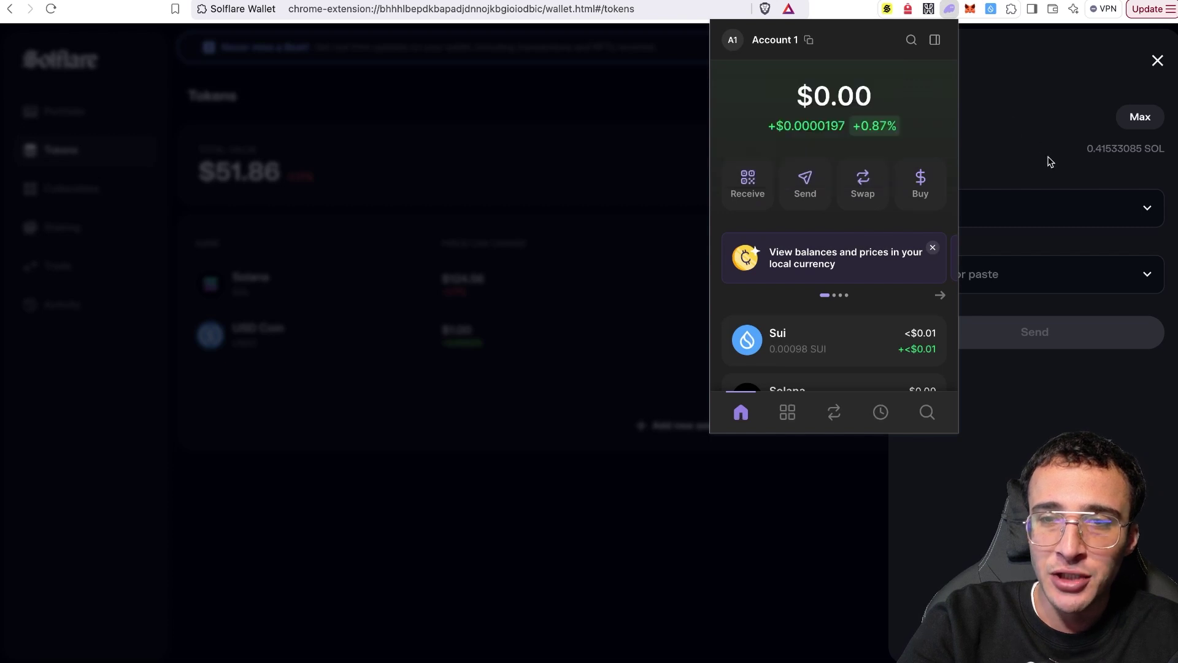
pyautogui.click(1047, 172)
# - Paste the address as recipient, enter 2 SOL, then abandon the send
pyautogui.click(994, 279)
pyautogui.press('super+v')
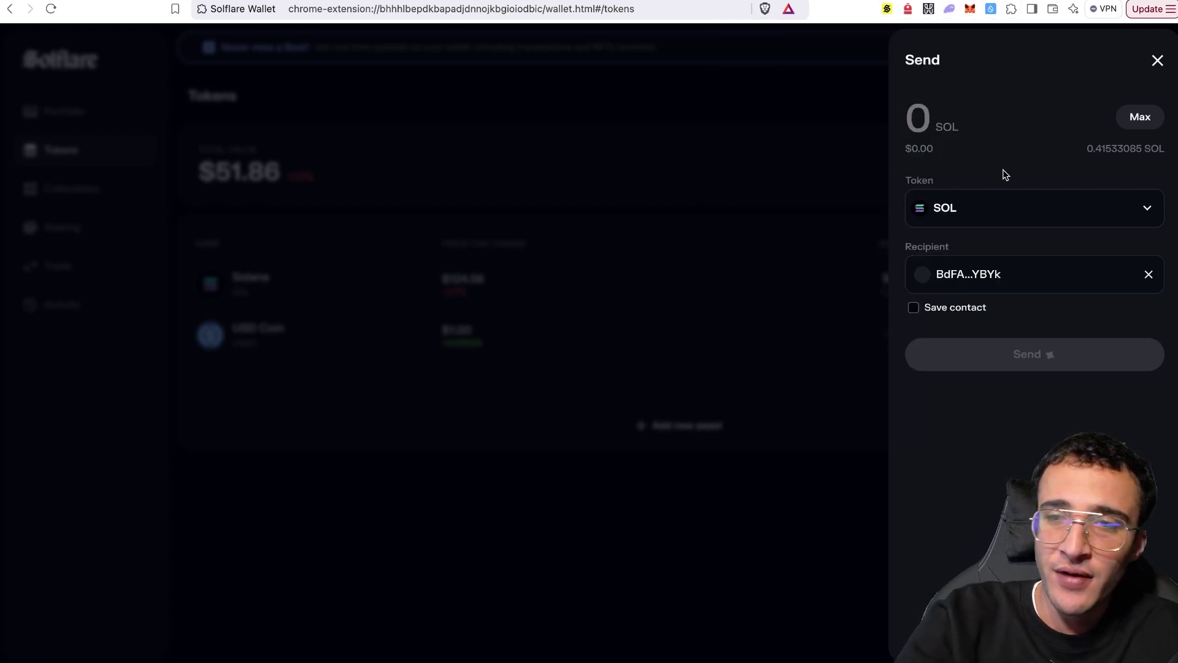
pyautogui.click(976, 116)
pyautogui.write('2')
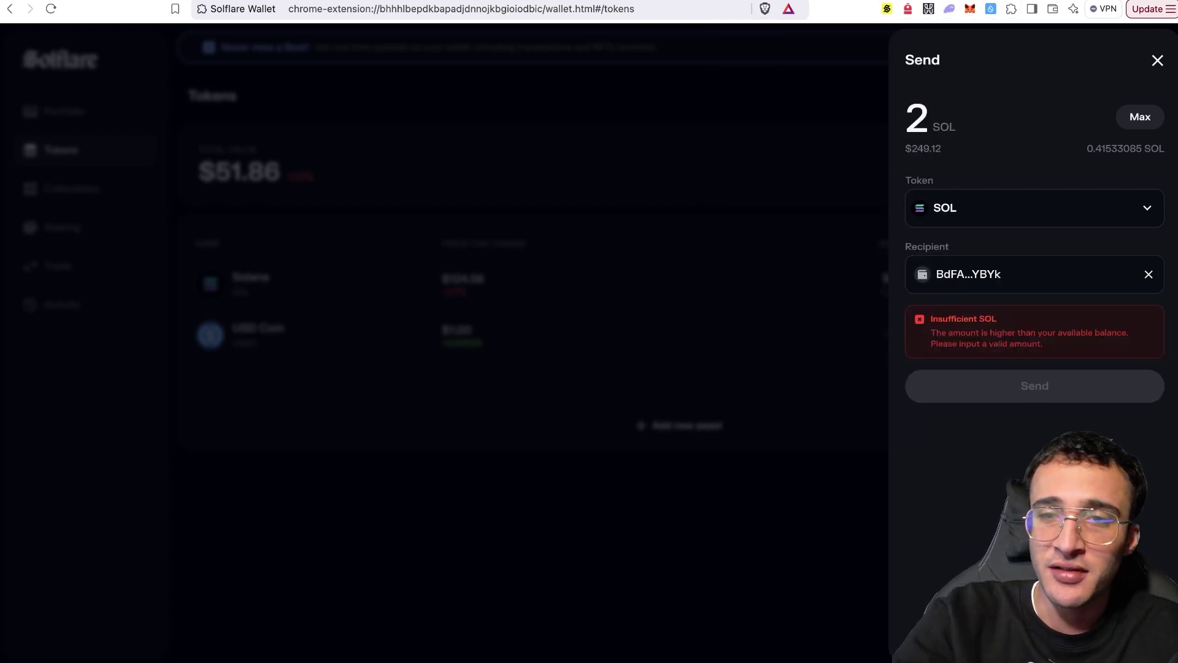
pyautogui.click(837, 219)
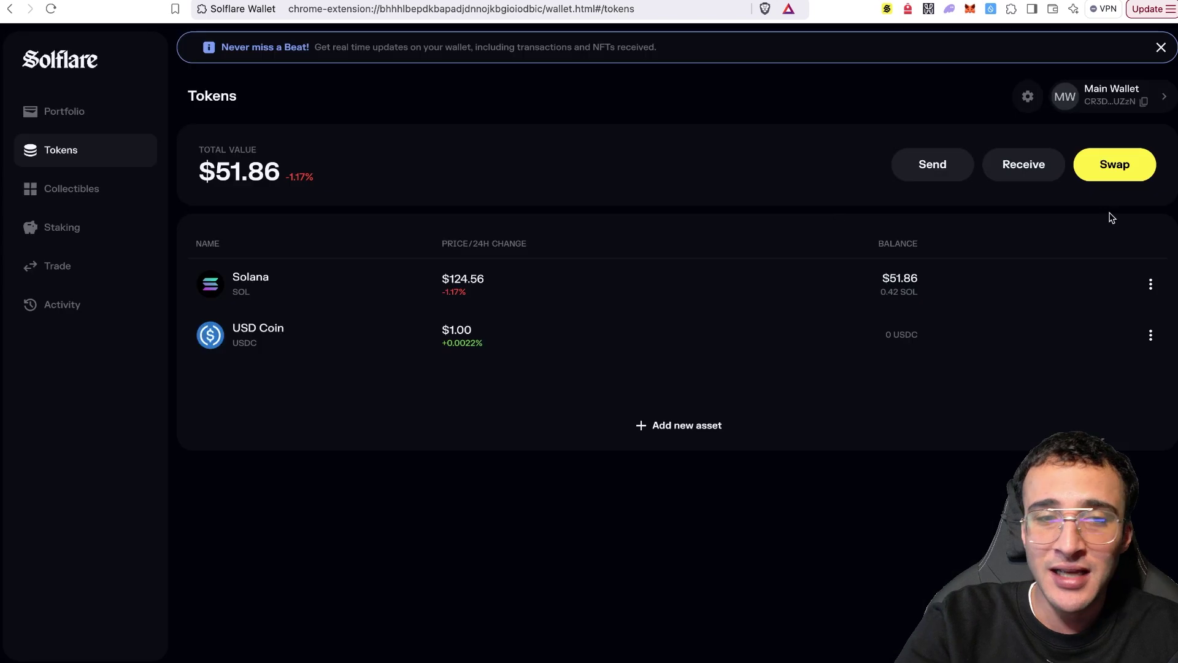
# - View the wallet's receive QR code, then open the empty Collectibles gallery
pyautogui.click(1043, 174)
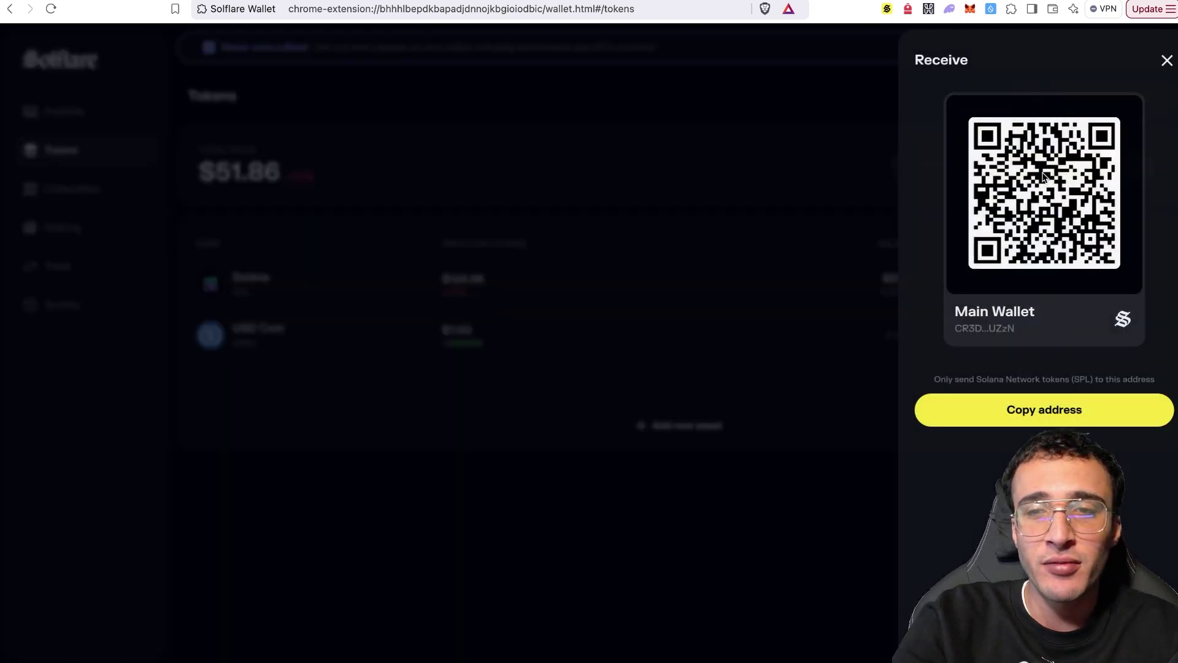
pyautogui.click(725, 258)
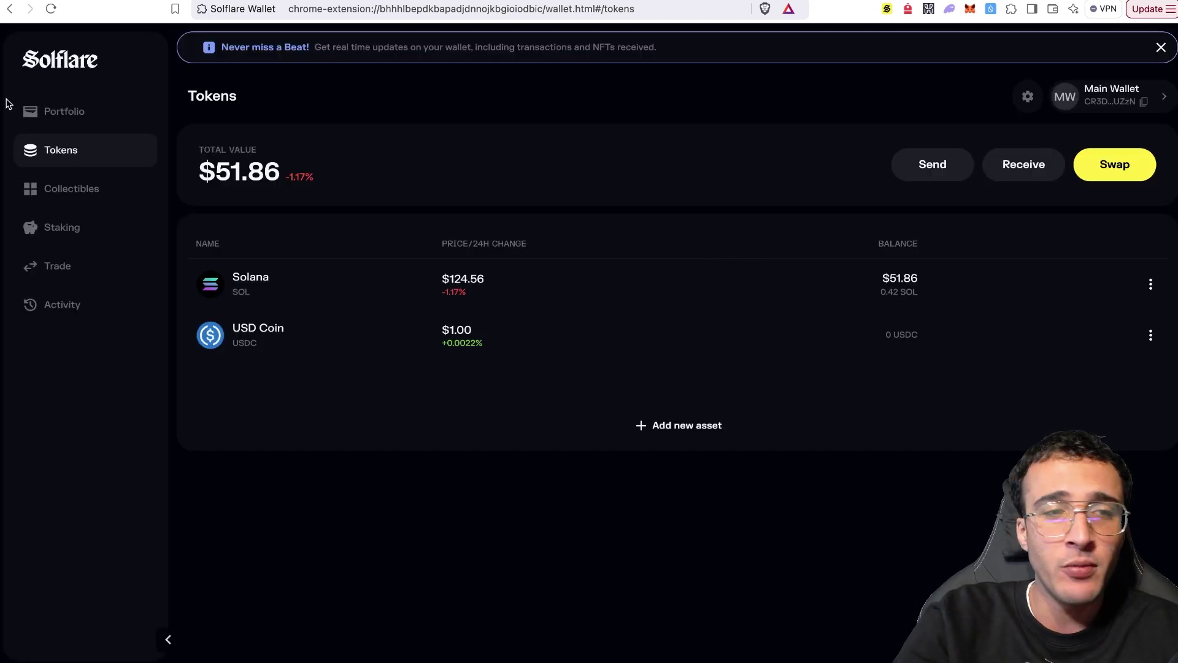
pyautogui.click(74, 187)
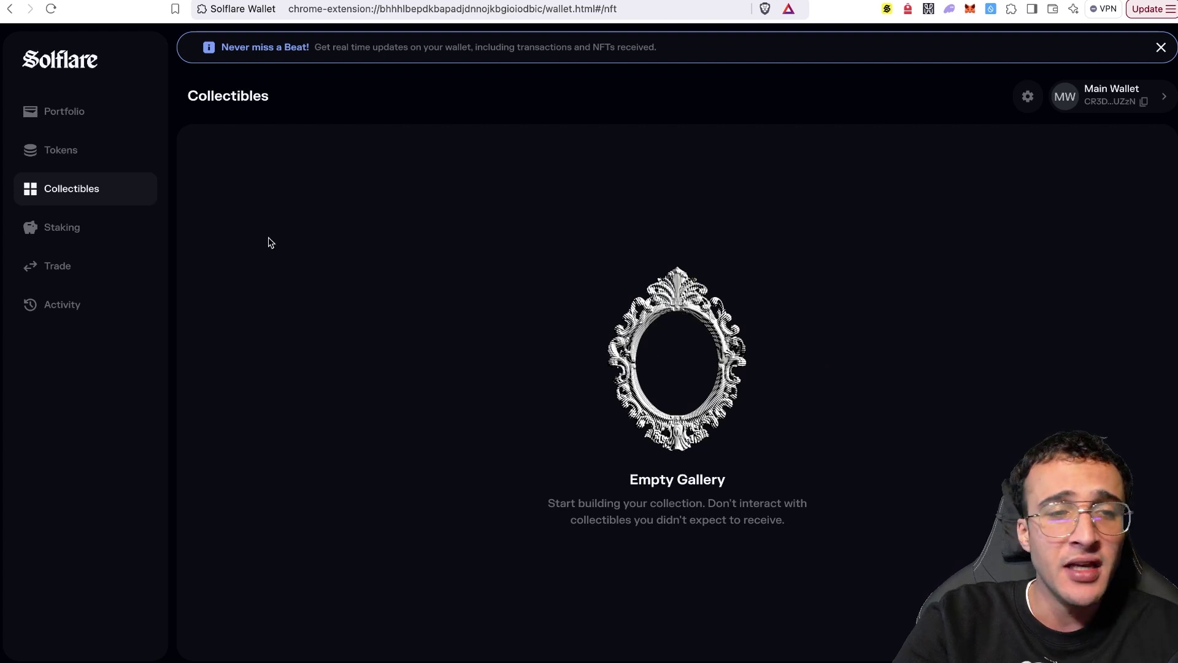
# - Open the Staking page showing the Stake now offer
pyautogui.click(132, 232)
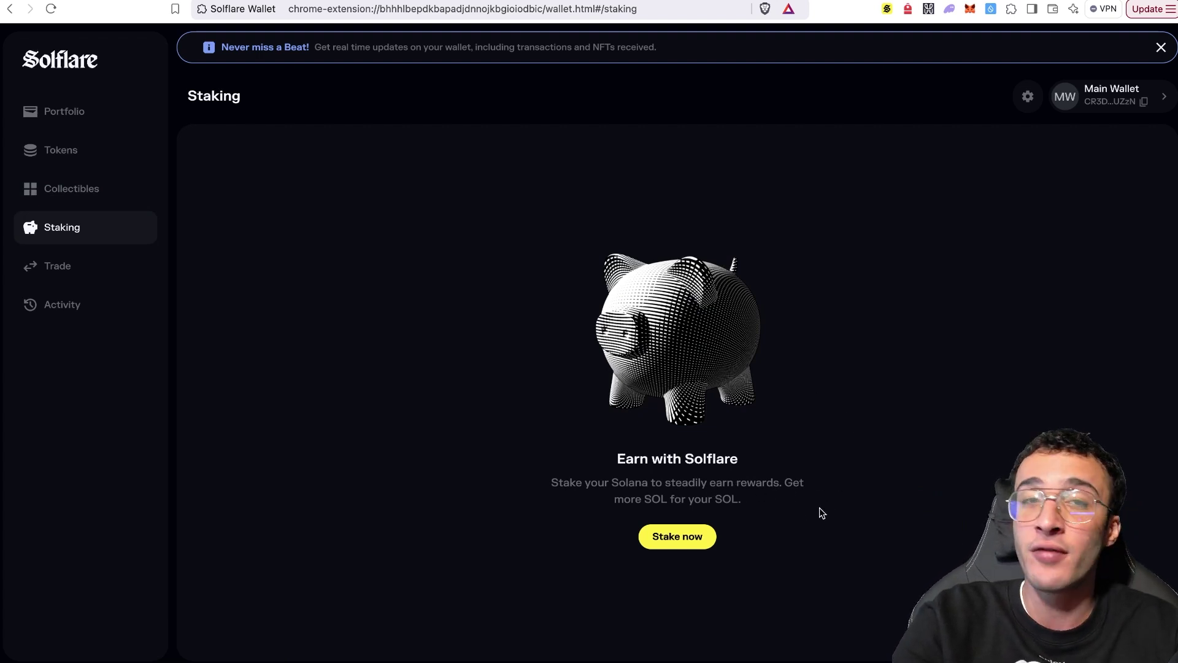
# - Preview staking 0.01 SOL, search validators for 'wen', then close the form without staking
pyautogui.click(706, 546)
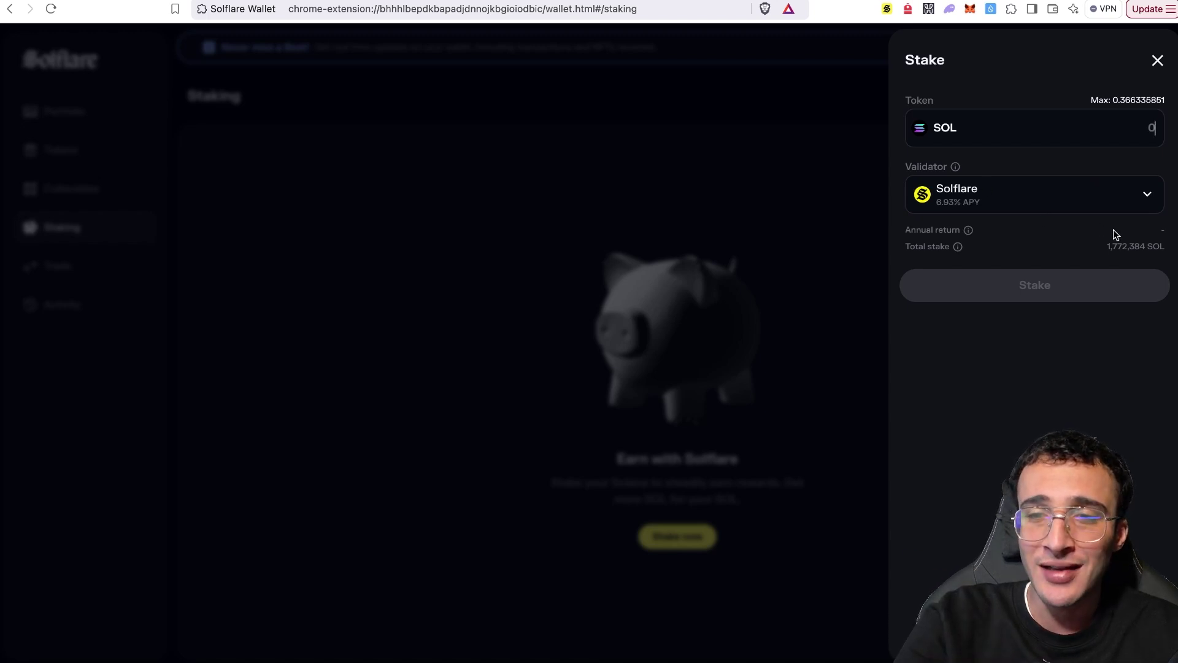
pyautogui.write('0.0')
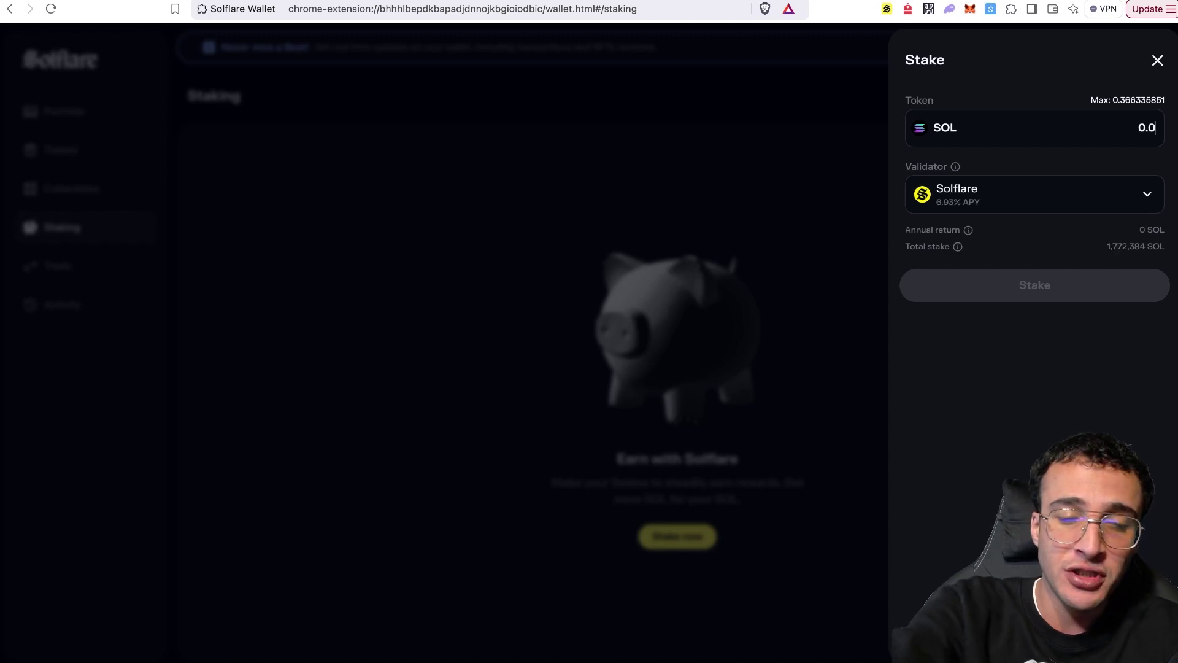
pyautogui.write('1')
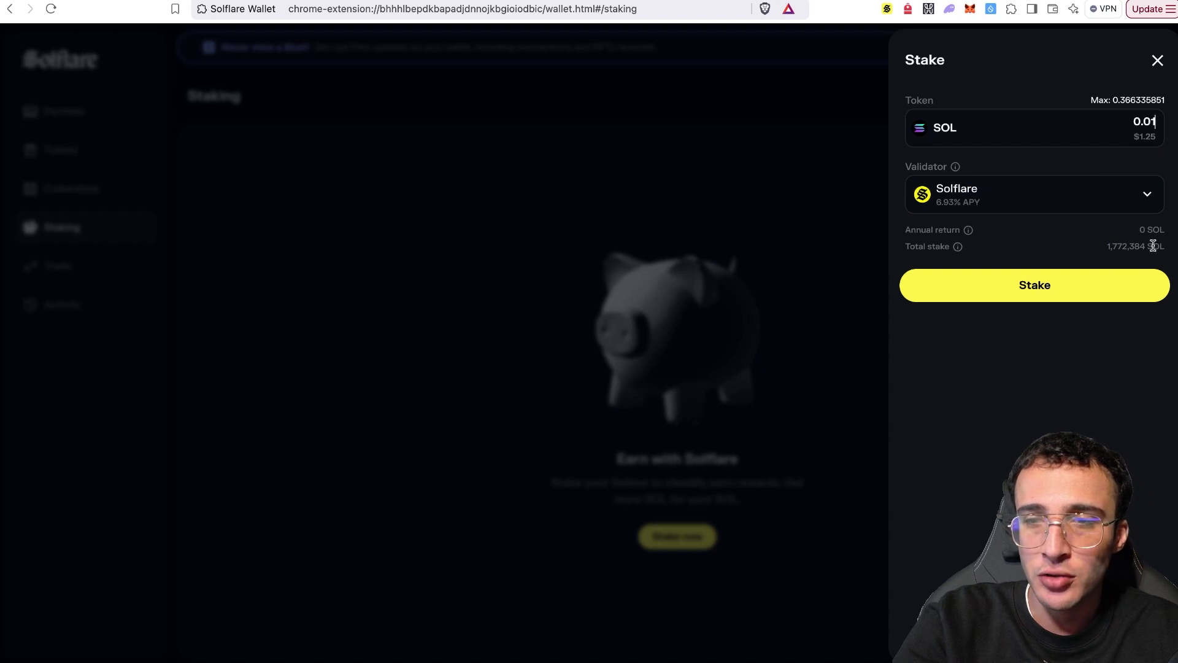
pyautogui.click(1106, 204)
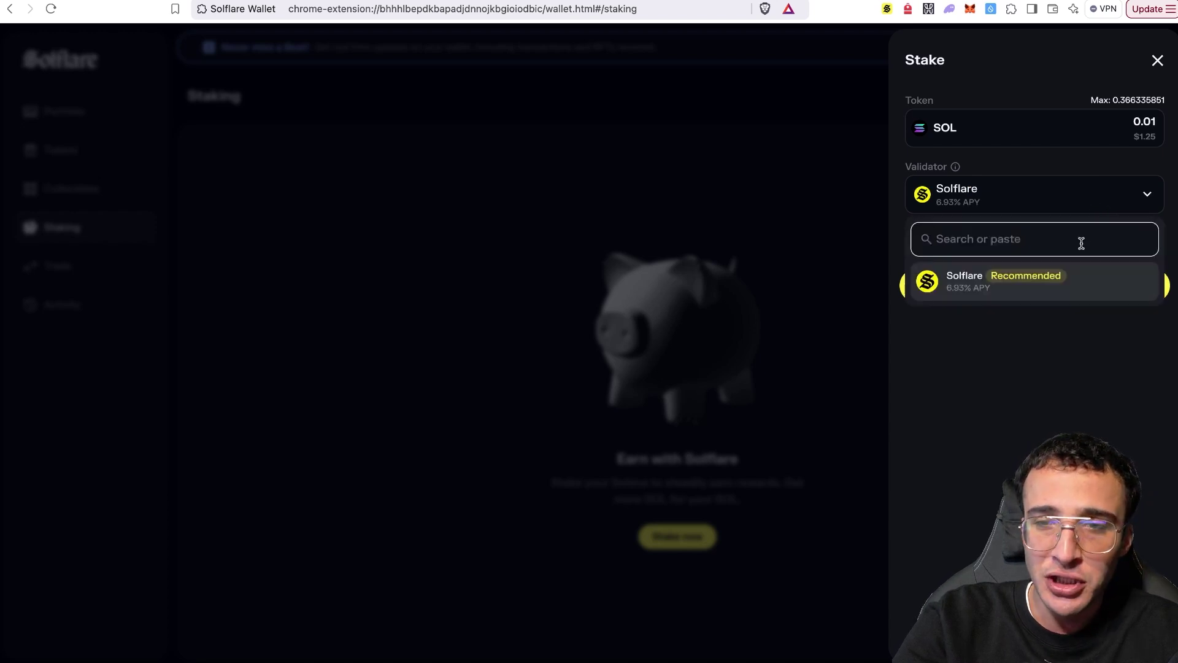
pyautogui.write('wen')
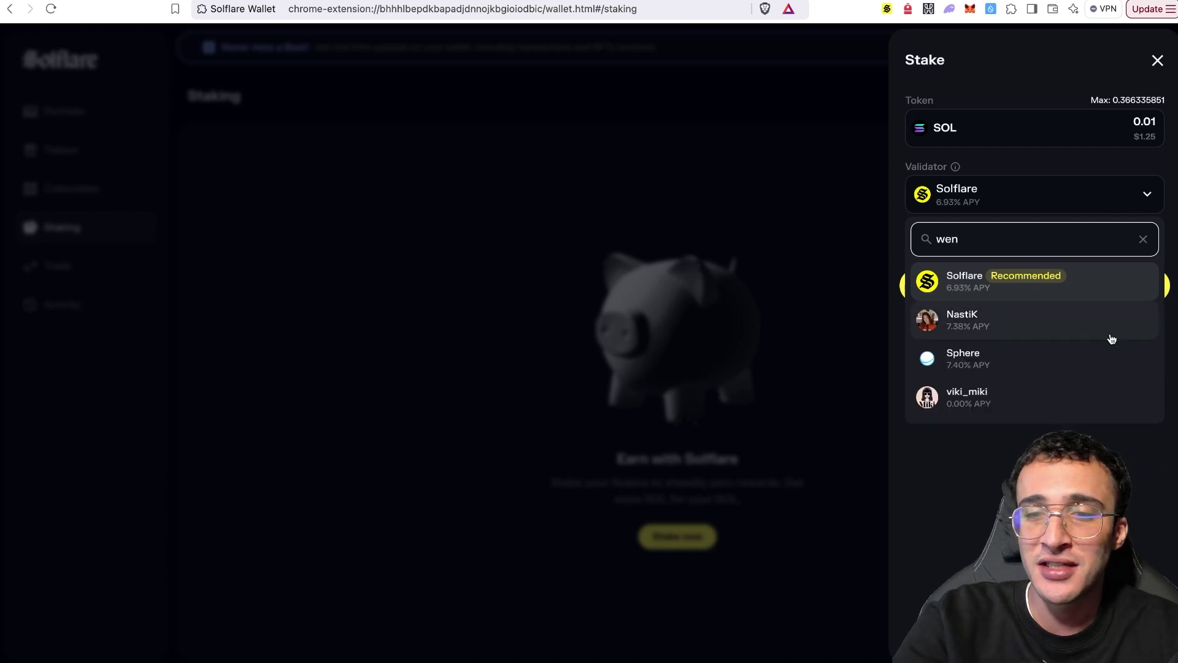
pyautogui.scroll(-2, 1113, 340)
pyautogui.click(1112, 340)
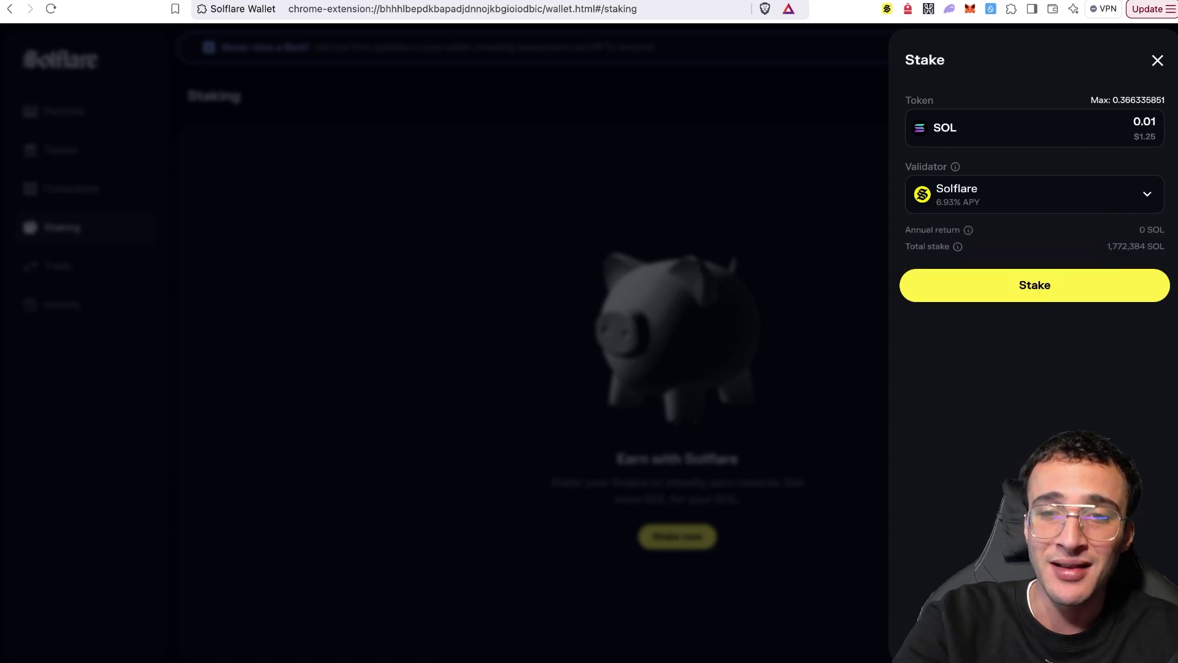
pyautogui.click(1158, 60)
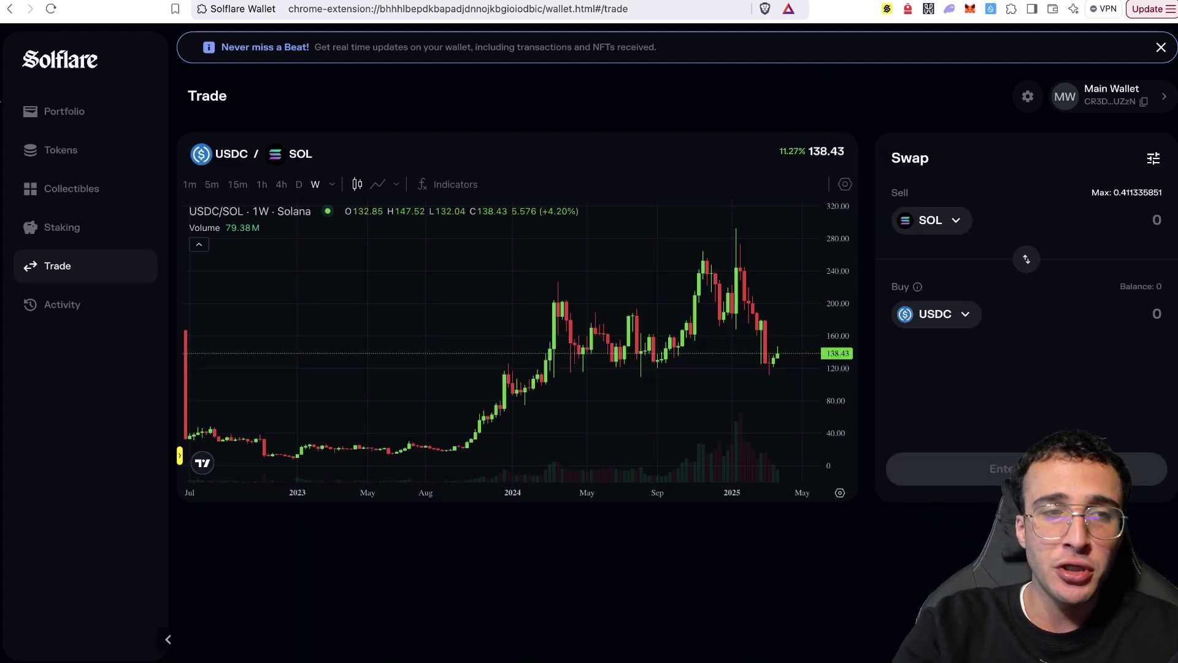
# - Browse the Portfolio, Trade and Activity pages, then go back to Portfolio
pyautogui.click(57, 112)
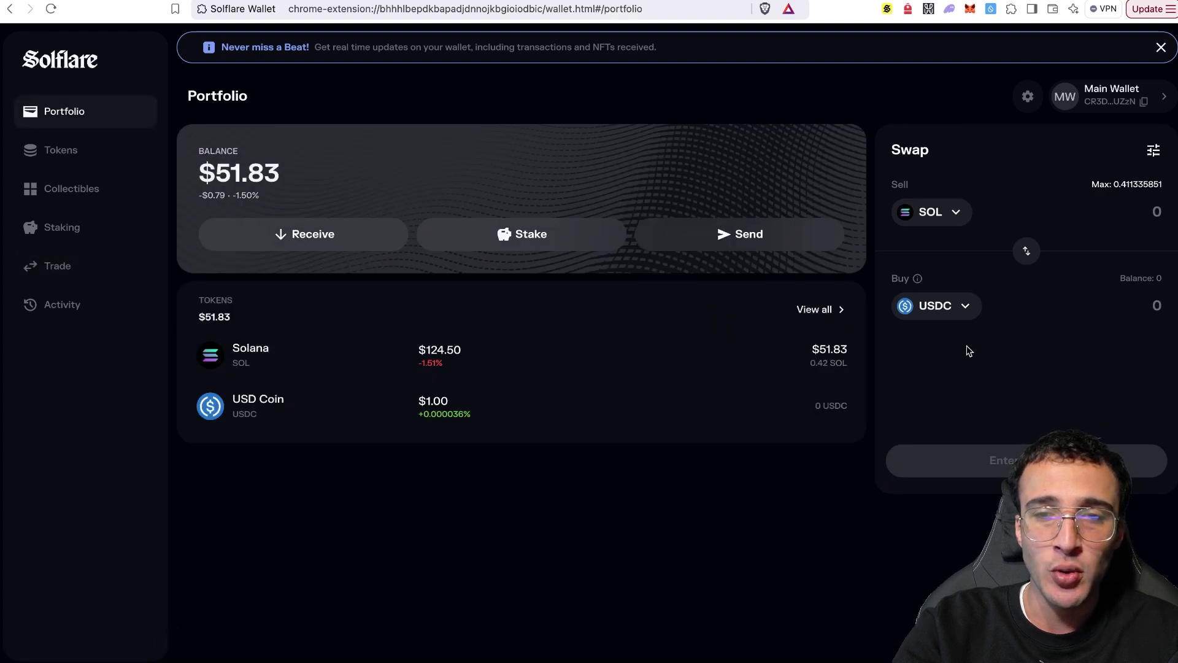
pyautogui.click(64, 268)
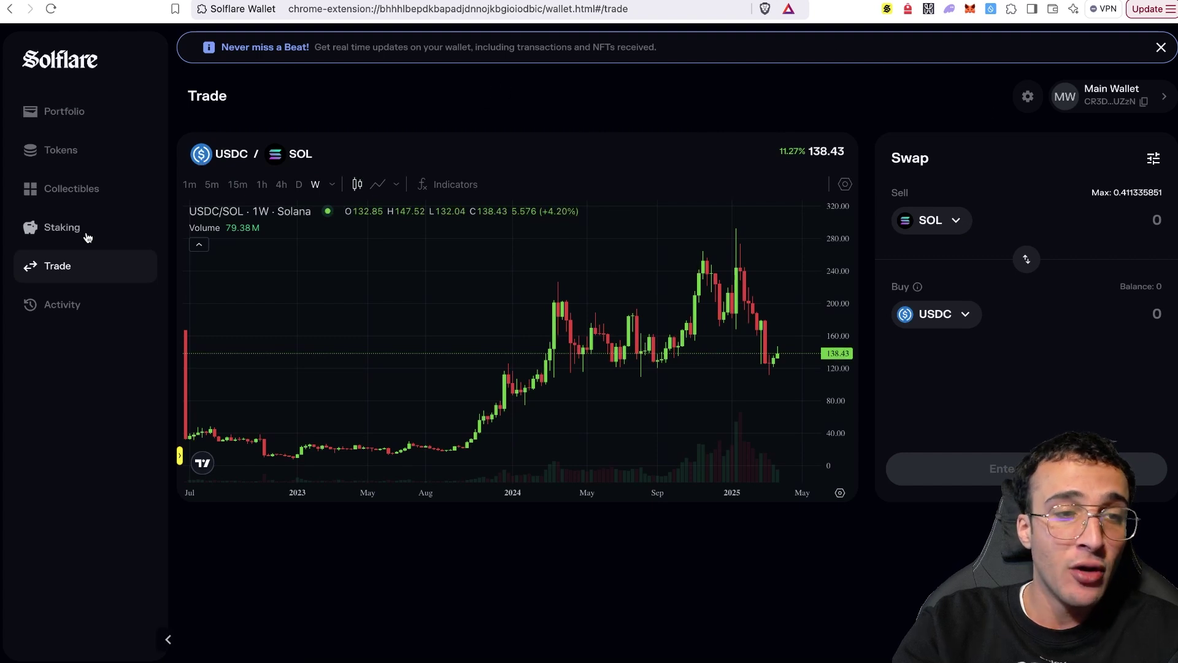
pyautogui.click(69, 307)
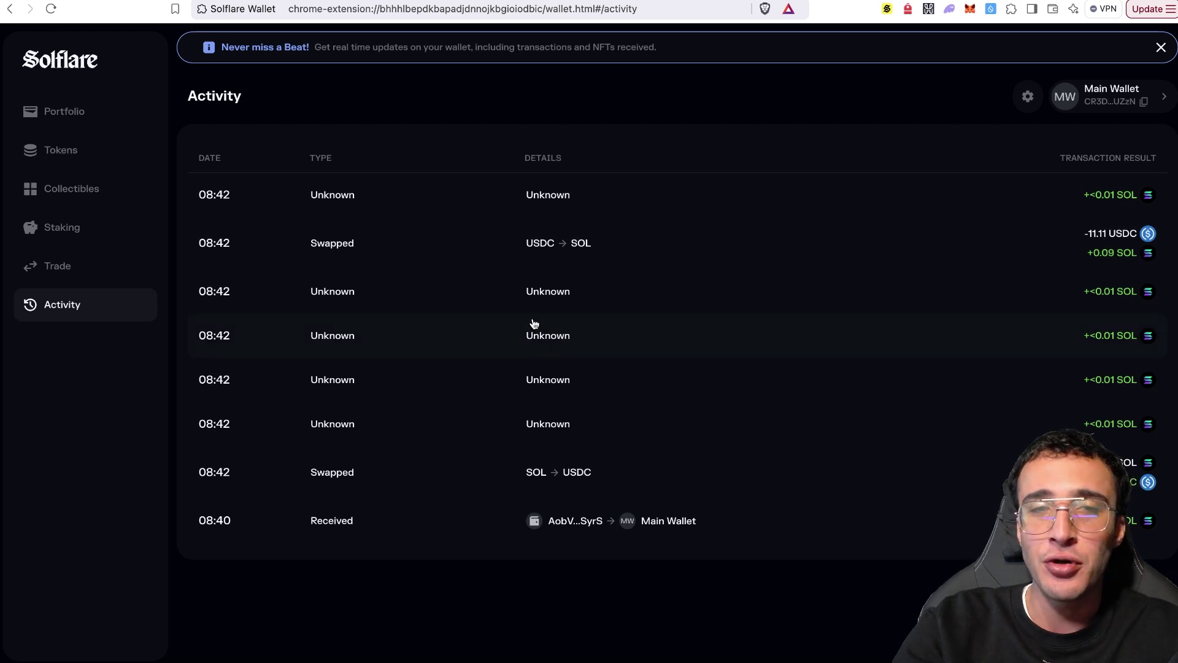
pyautogui.hotkey('alt', 'Left')
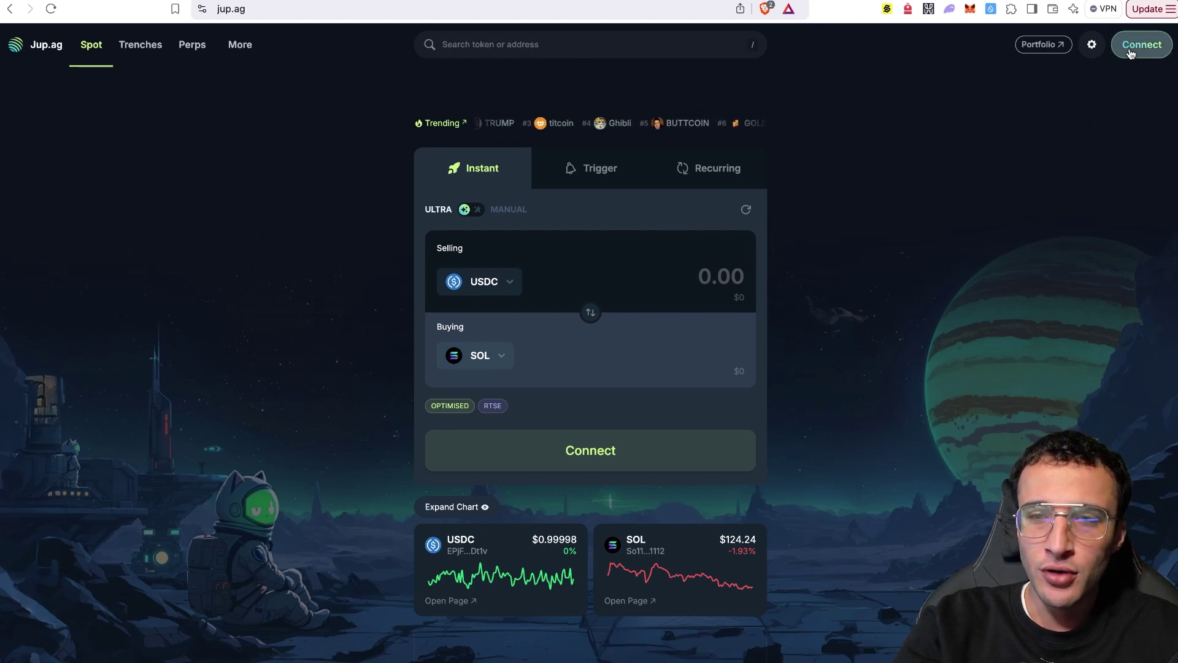
# - Connect the Solflare wallet on jup.ag and approve the connection
pyautogui.click(593, 453)
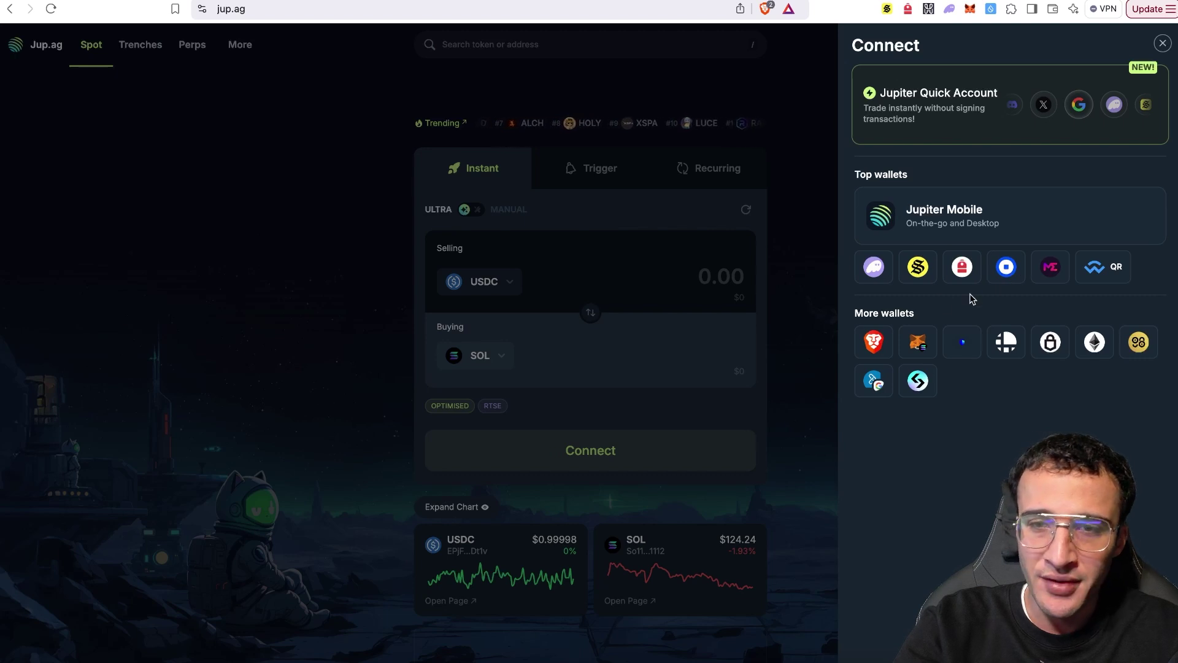
pyautogui.click(918, 267)
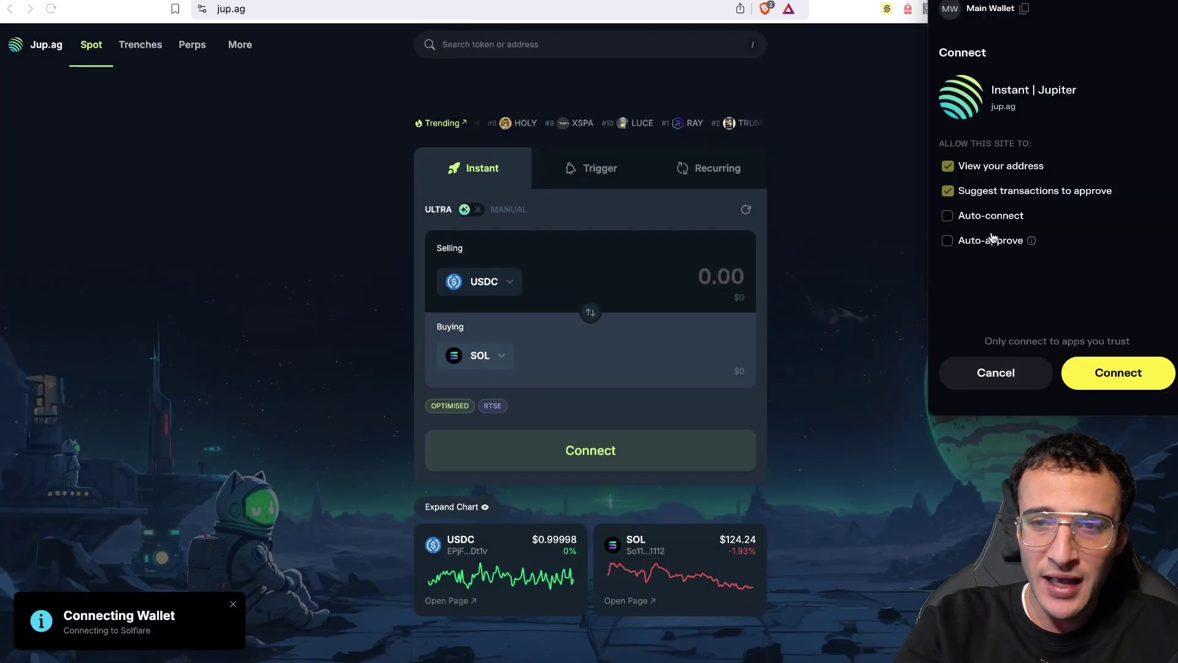
pyautogui.click(1096, 374)
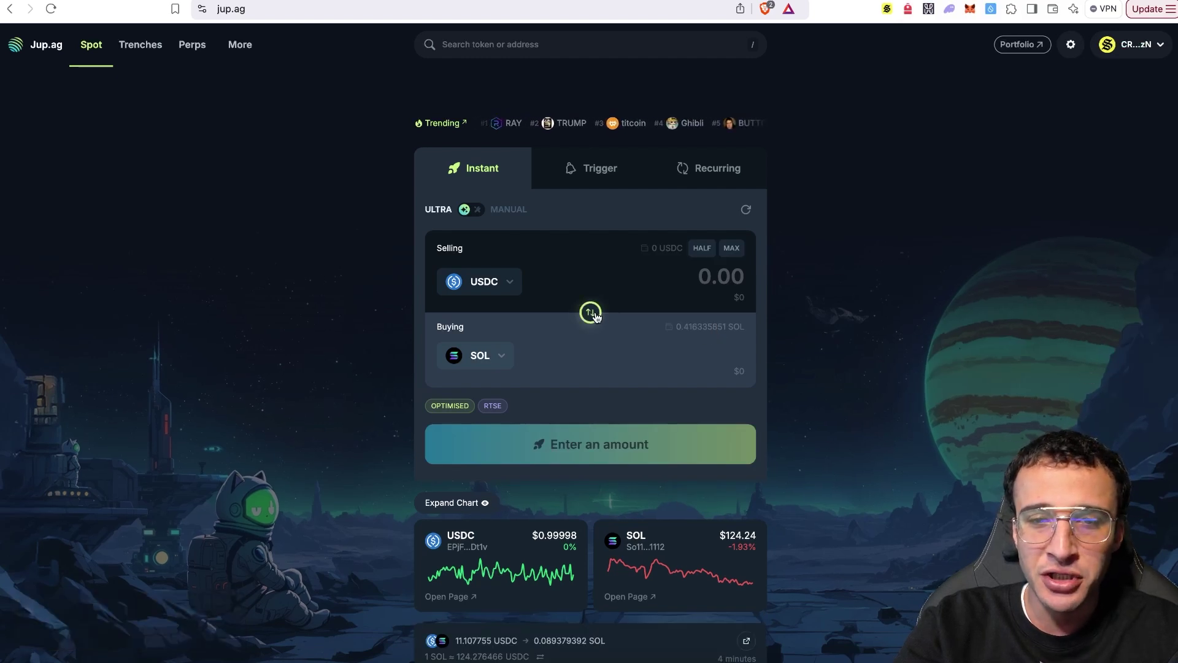
# - Flip the pair to SOL→USDC, enter 0.05 SOL, and approve the swap in Solflare
pyautogui.click(591, 313)
pyautogui.click(721, 284)
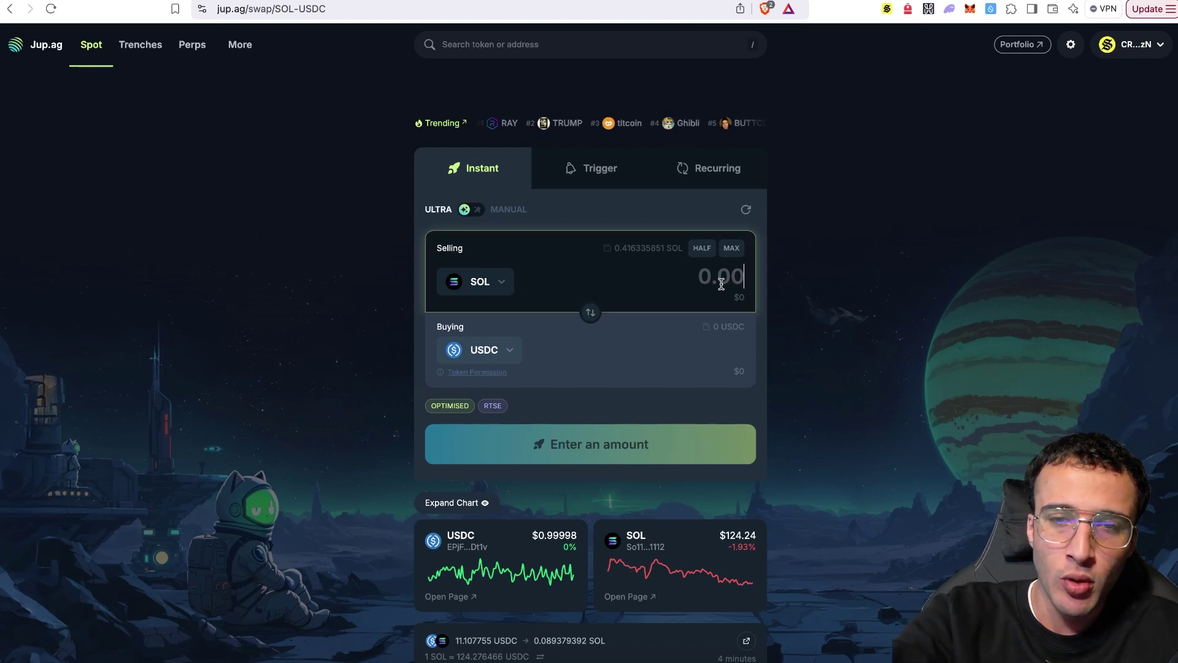
pyautogui.write('0.05')
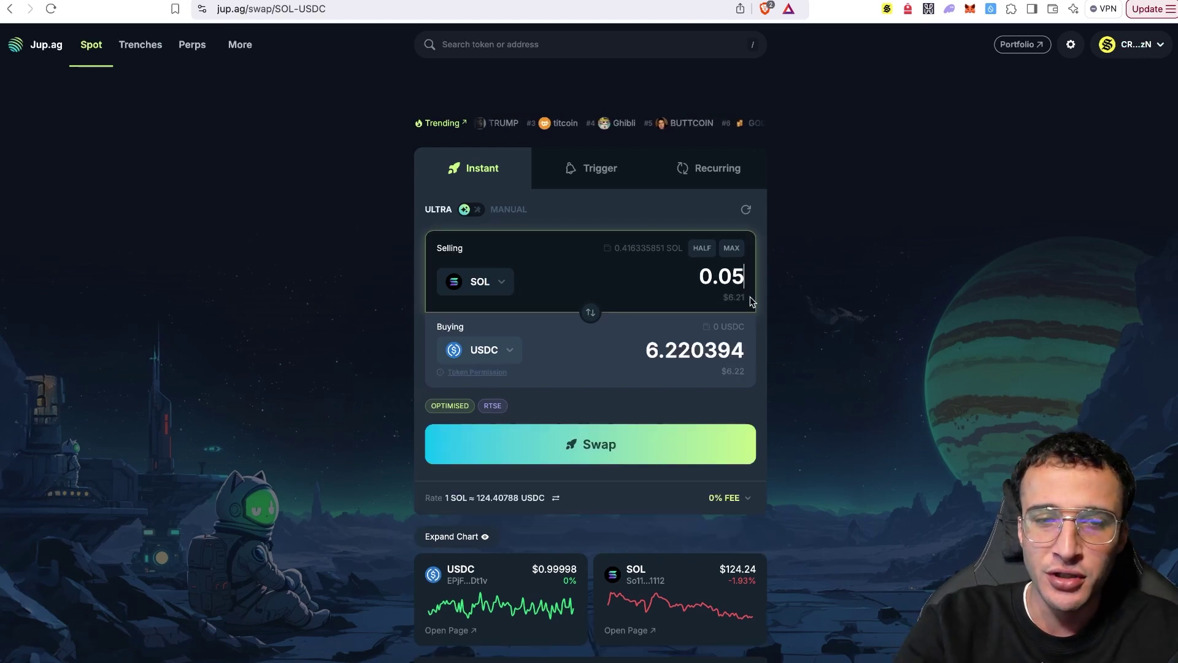
pyautogui.click(639, 453)
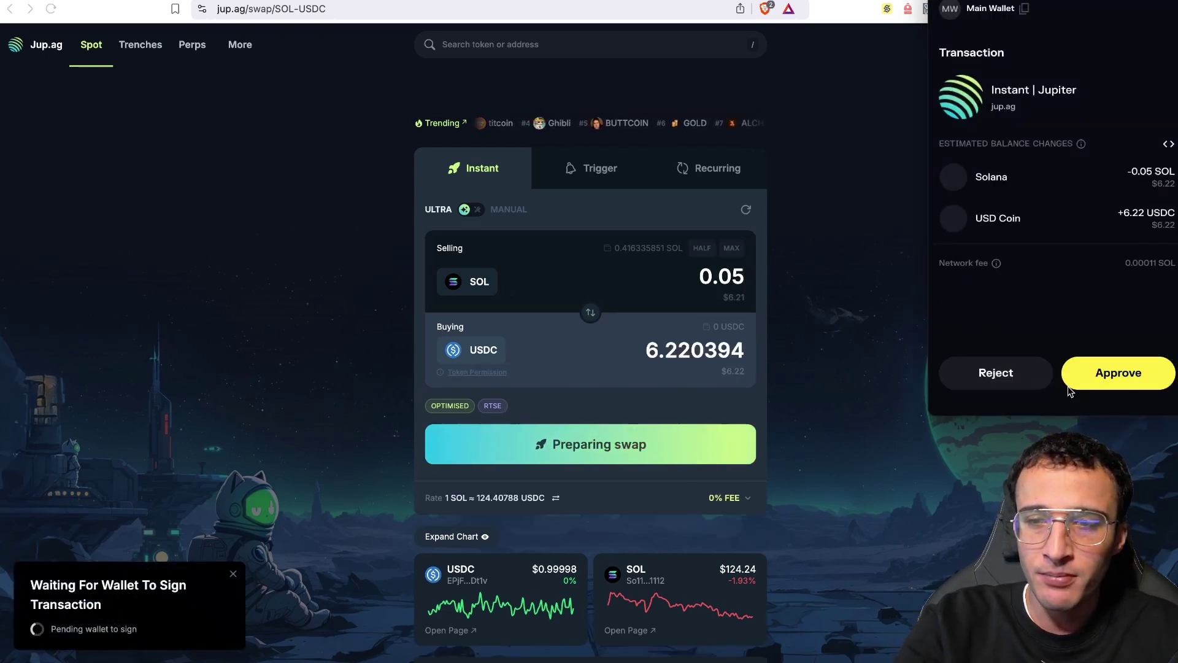
pyautogui.click(1083, 376)
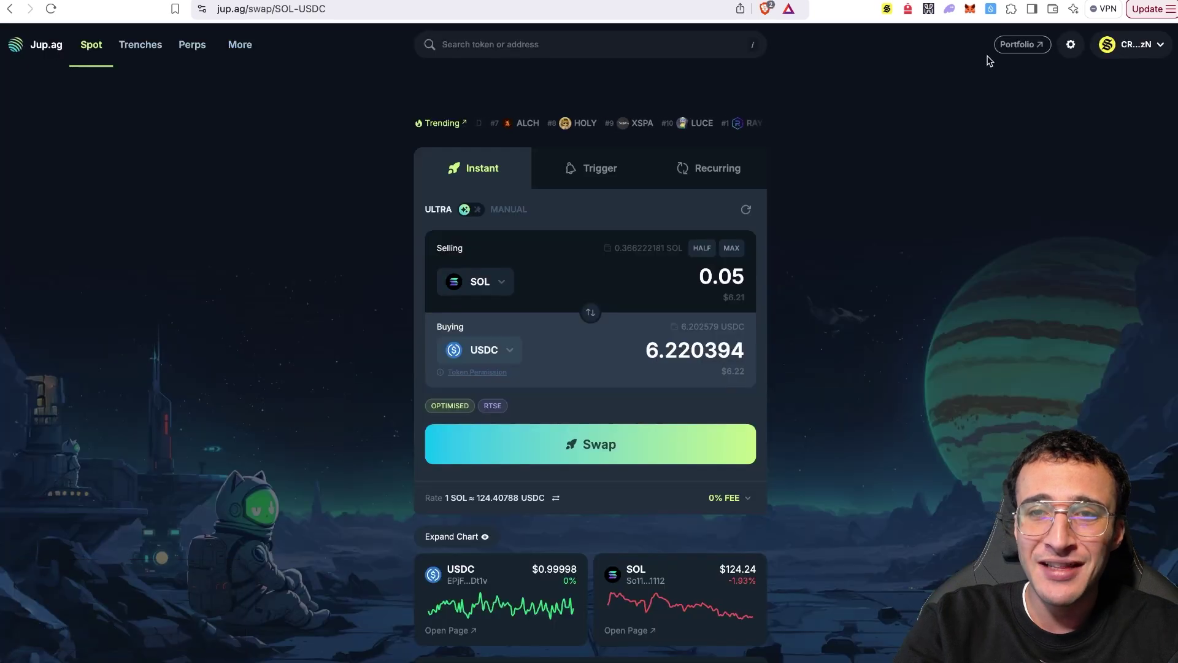
# - Check the post-swap balances in the Solflare popup and open the full wallet in its own tab
pyautogui.click(887, 8)
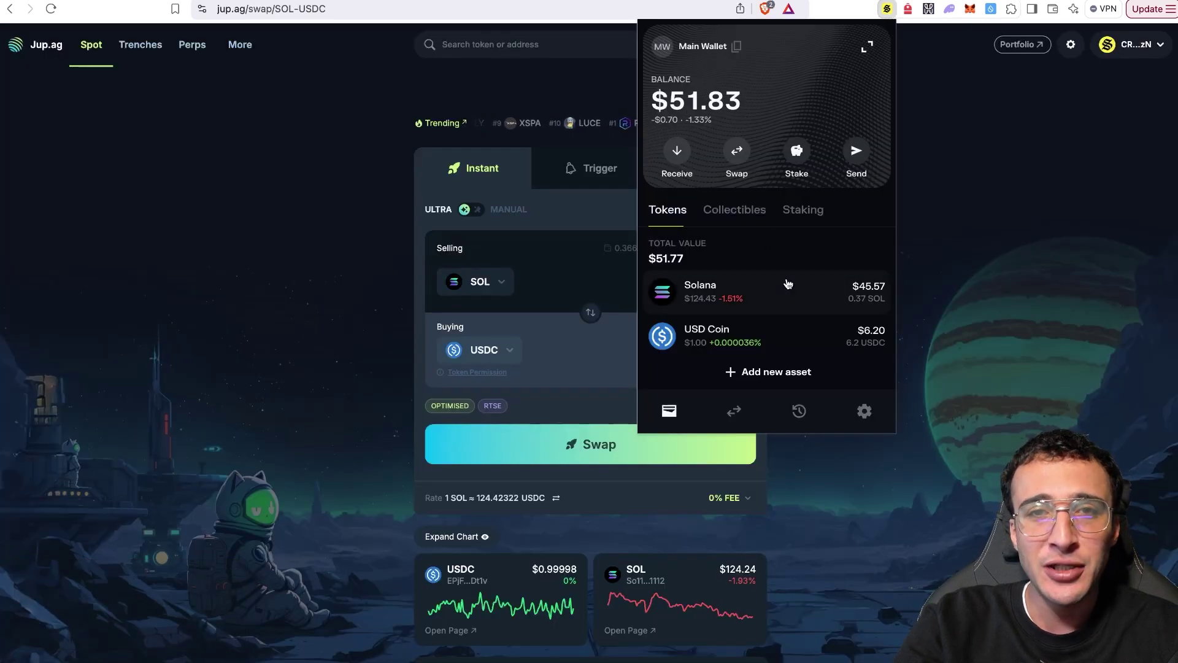
pyautogui.scroll(-1, 810, 267)
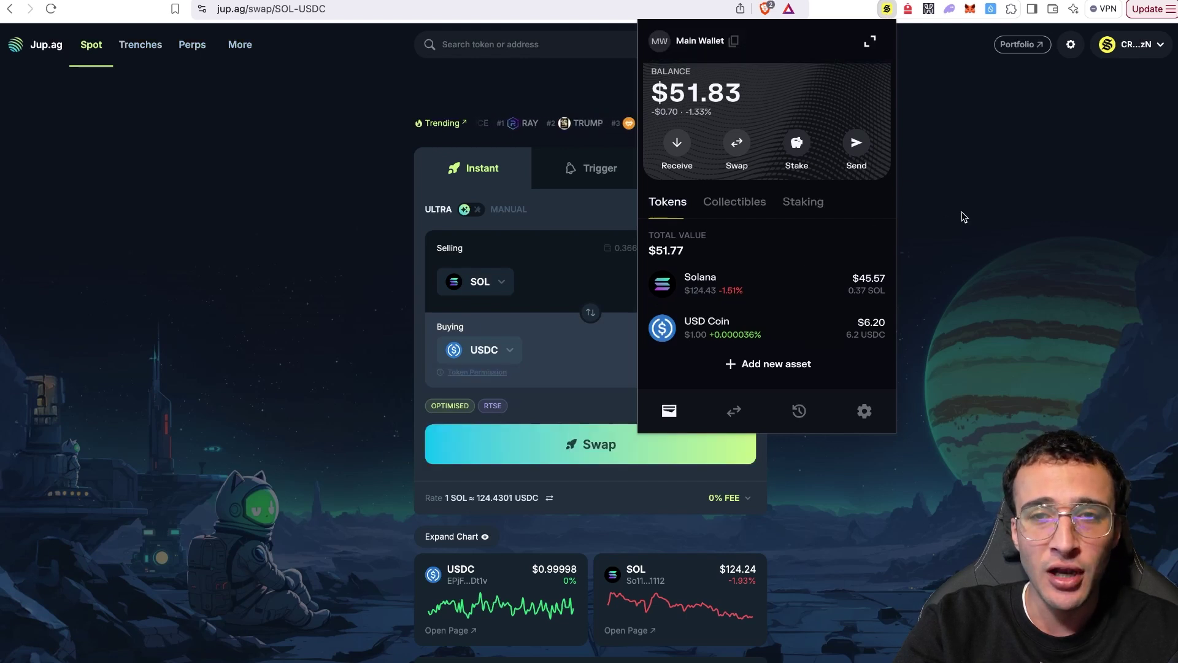
pyautogui.click(867, 47)
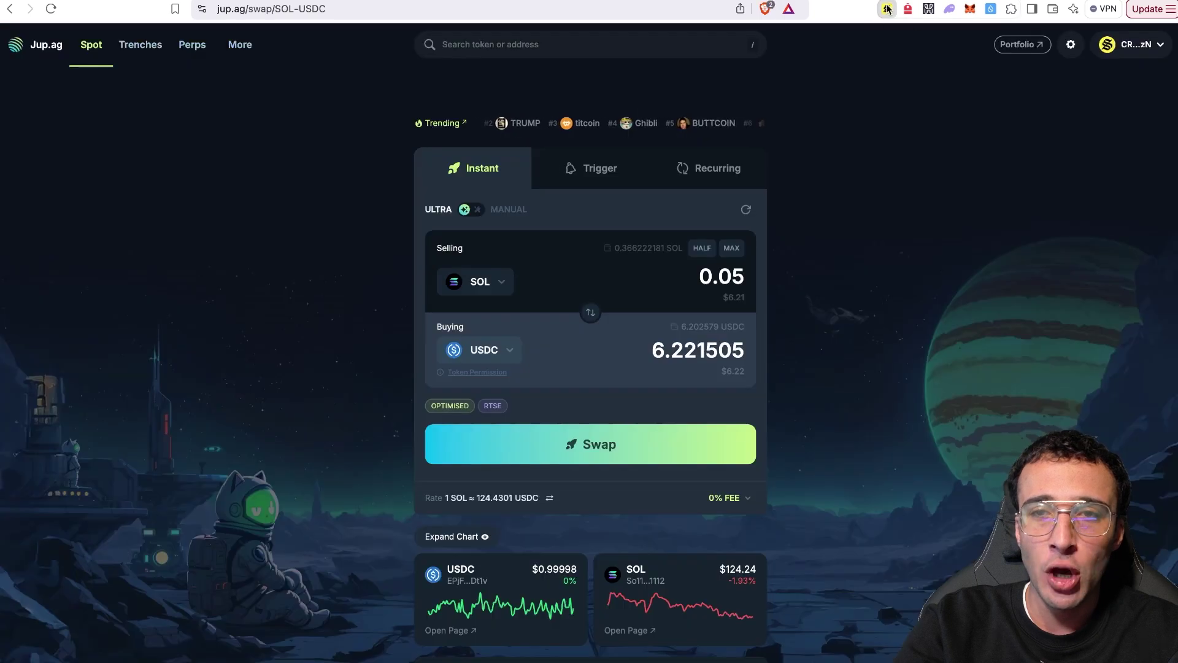
pyautogui.click(887, 9)
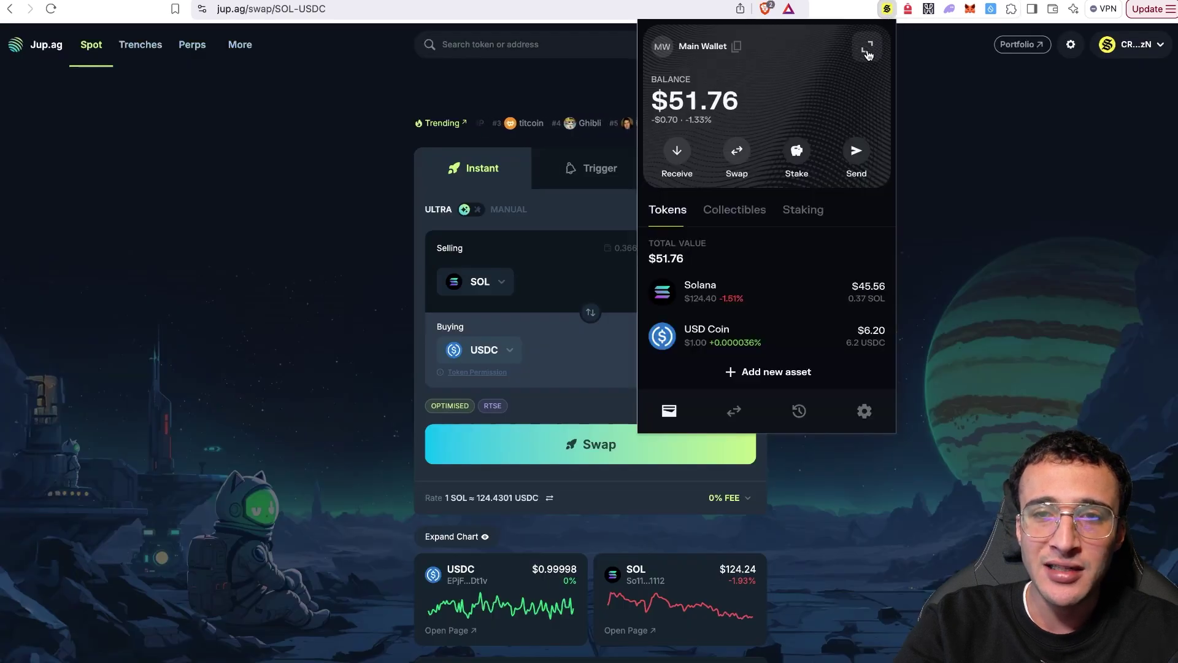
pyautogui.click(867, 46)
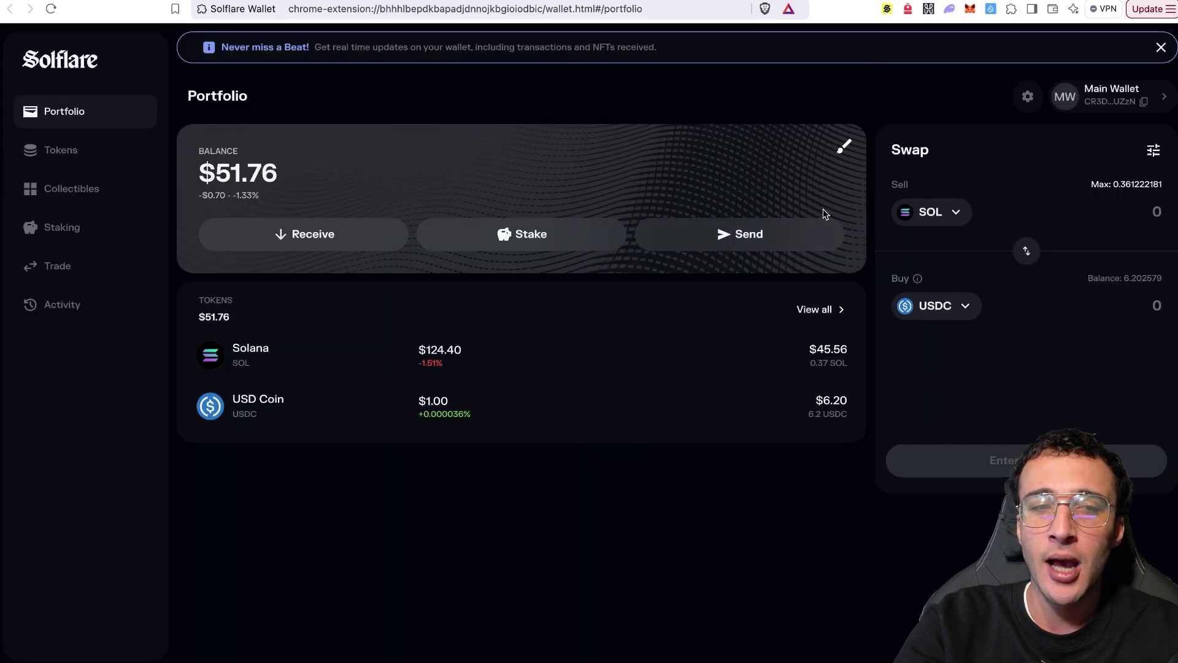